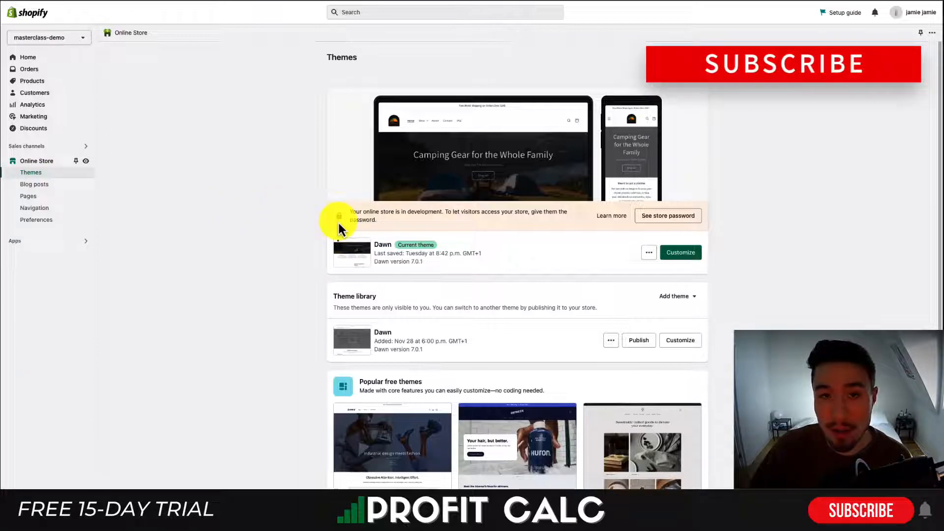
Open the current Dawn theme for customization.
{"action": "scroll", "coordinate": [344, 246], "scroll_direction": "down", "scroll_amount": 1}
{"action": "left_click_drag", "start_coordinate": [350, 286], "coordinate": [377, 287]}
{"action": "scroll", "coordinate": [344, 345], "scroll_direction": "down", "scroll_amount": 2}
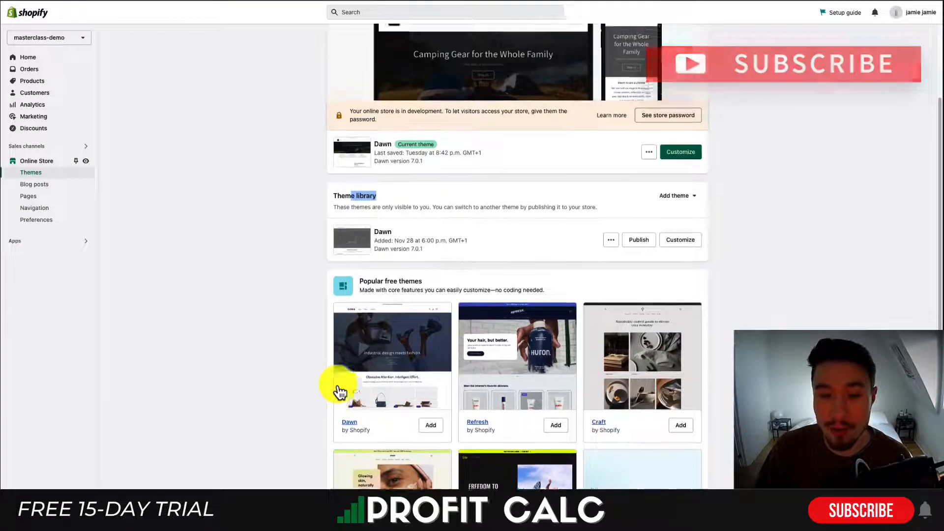
{"action": "scroll", "coordinate": [339, 392], "scroll_direction": "up", "scroll_amount": 2}
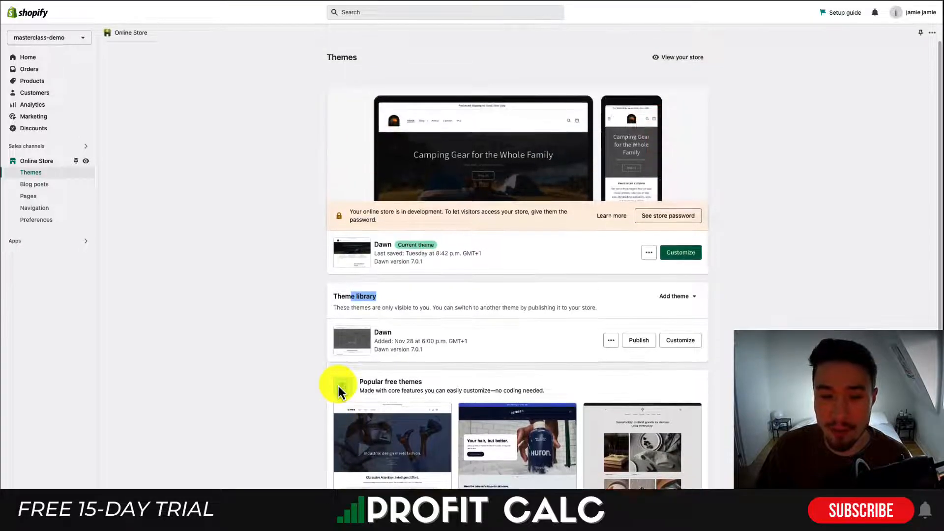
{"action": "left_click", "coordinate": [467, 151]}
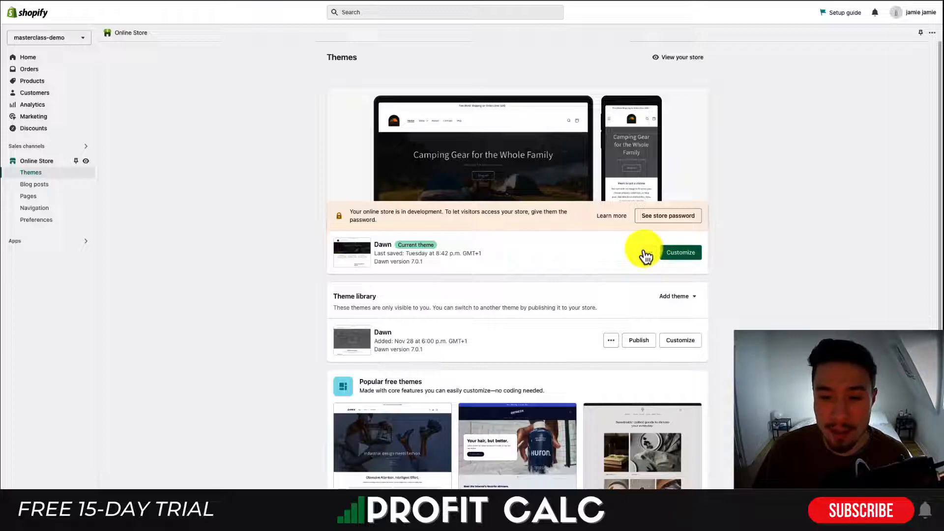
{"action": "left_click", "coordinate": [648, 253]}
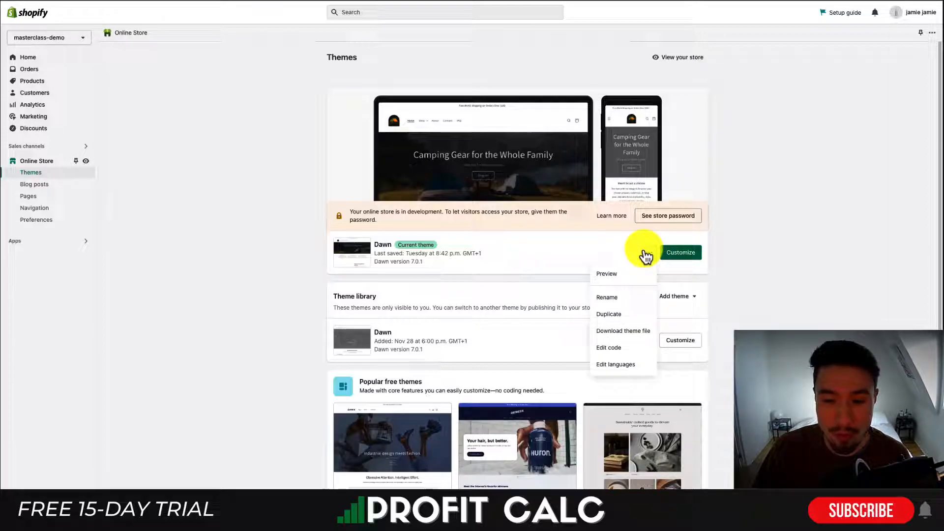
{"action": "left_click", "coordinate": [771, 296]}
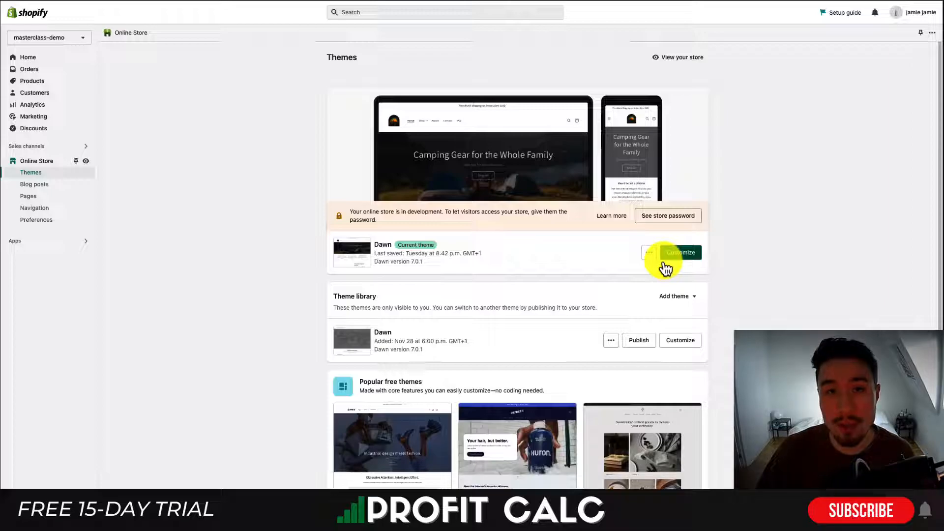
{"action": "left_click", "coordinate": [650, 253]}
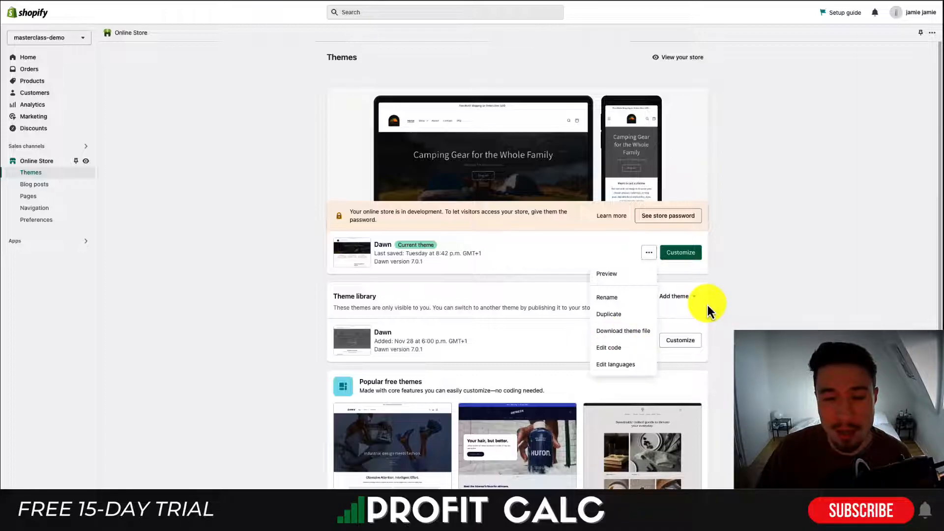
{"action": "left_click", "coordinate": [694, 253]}
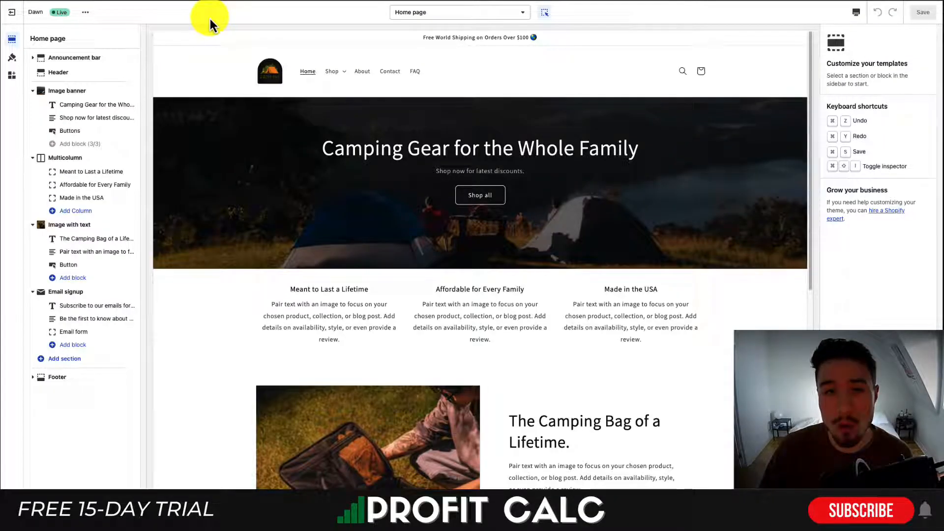
Collapse the Image banner, Multicolumn, Image with text and Email signup sections in the home page outline.
{"action": "left_click", "coordinate": [33, 90]}
{"action": "left_click", "coordinate": [32, 106]}
{"action": "left_click", "coordinate": [33, 120]}
{"action": "left_click", "coordinate": [32, 135]}
{"action": "scroll", "coordinate": [480, 172], "scroll_direction": "up", "scroll_amount": 8}
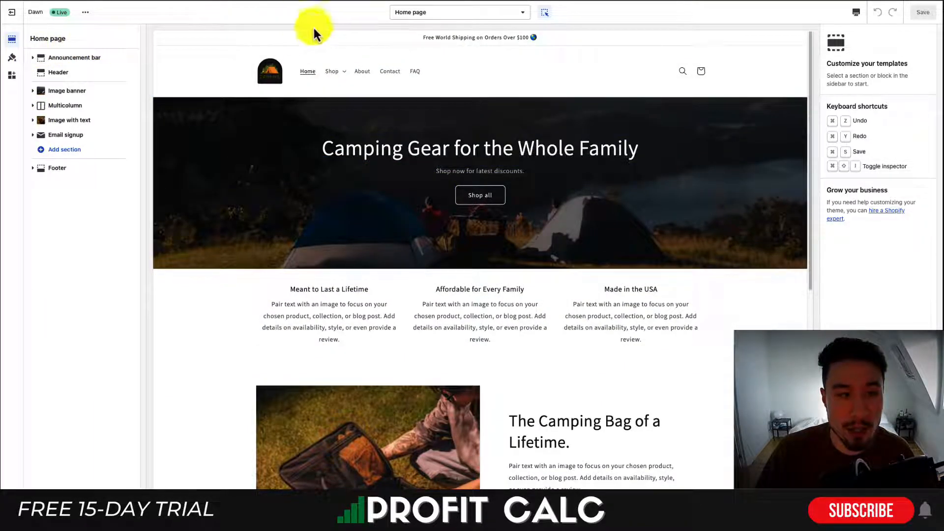
Browse the store's list of editable templates, including the Products and Pages groups.
{"action": "left_click", "coordinate": [445, 12]}
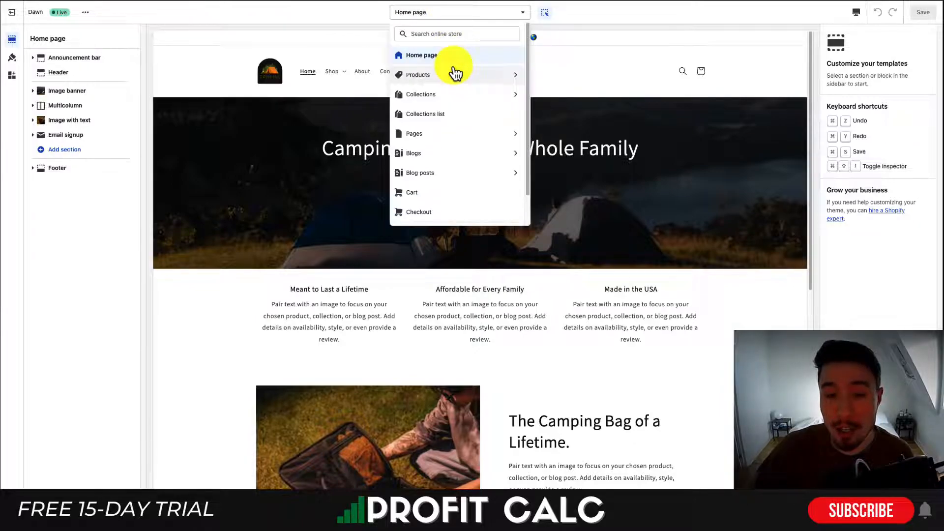
{"action": "left_click", "coordinate": [432, 74]}
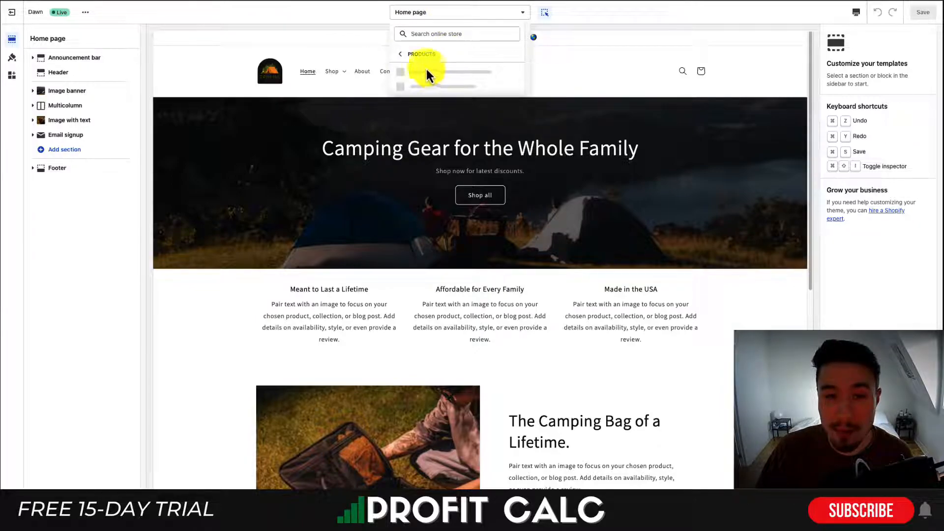
{"action": "left_click", "coordinate": [399, 55]}
{"action": "left_click", "coordinate": [434, 134]}
{"action": "left_click", "coordinate": [400, 58]}
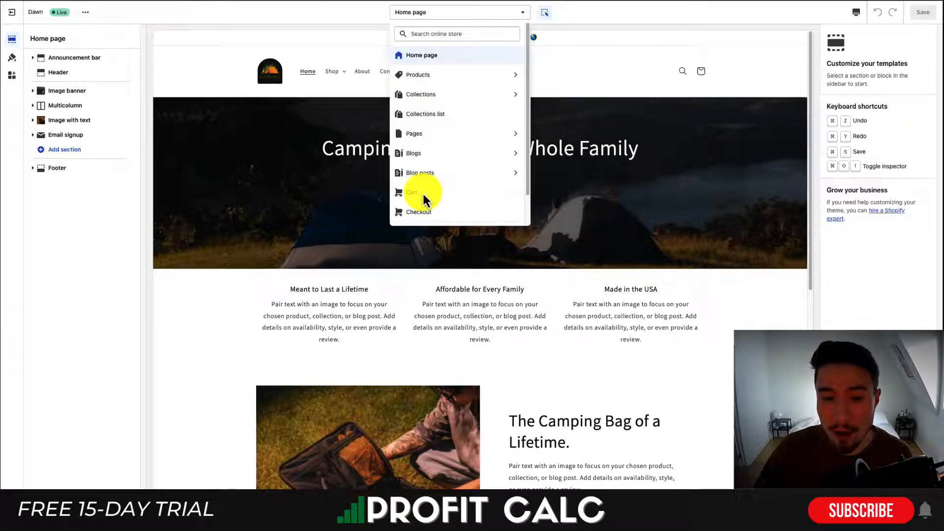
{"action": "scroll", "coordinate": [422, 197], "scroll_direction": "down", "scroll_amount": 2}
{"action": "scroll", "coordinate": [418, 172], "scroll_direction": "up", "scroll_amount": 2}
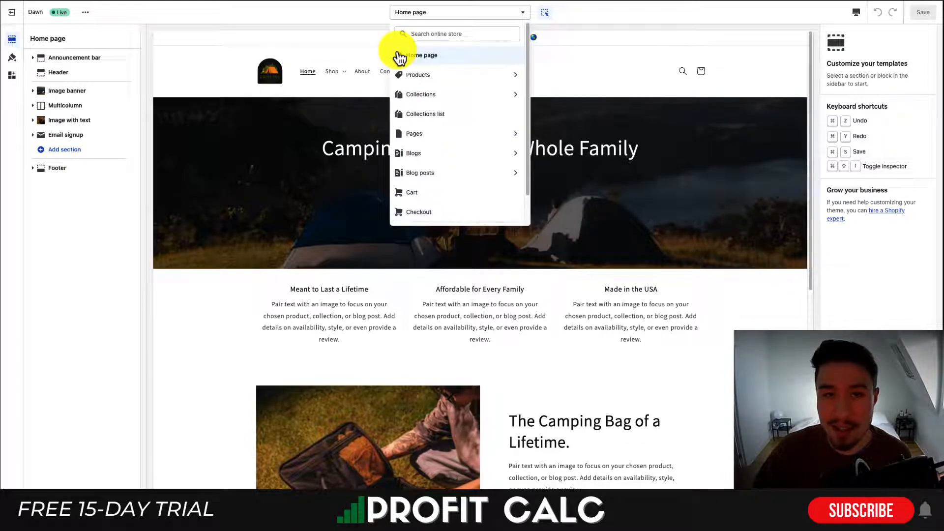
View the Default product template for the Outdoor Camping Bag, and return to the Home page template.
{"action": "left_click", "coordinate": [341, 36]}
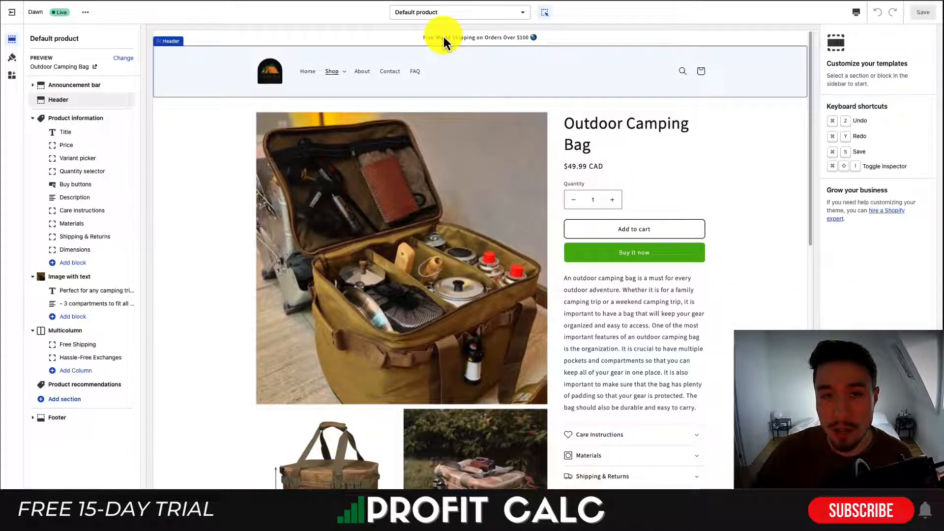
{"action": "left_click", "coordinate": [424, 14]}
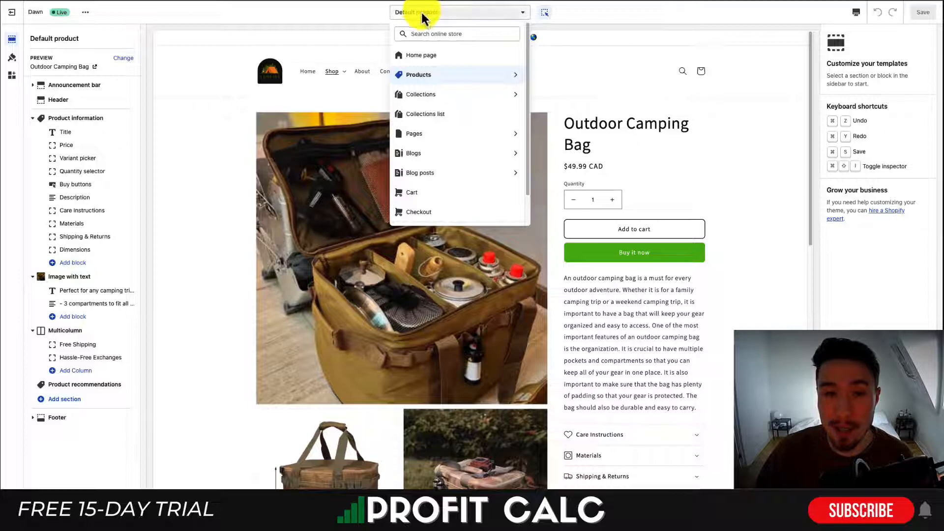
{"action": "left_click", "coordinate": [399, 52]}
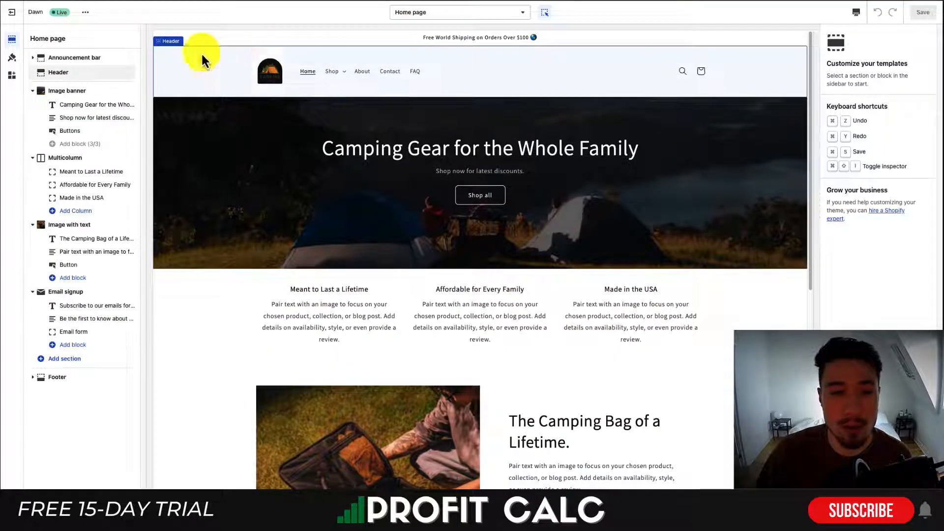
Collapse the four home page content sections again and look through the page preview.
{"action": "left_click", "coordinate": [33, 91]}
{"action": "left_click", "coordinate": [33, 105]}
{"action": "left_click", "coordinate": [33, 120]}
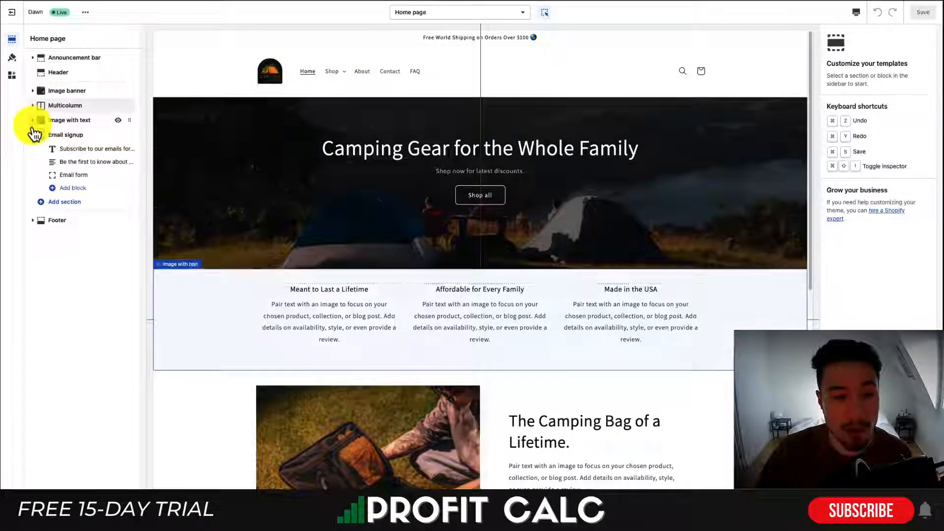
{"action": "left_click", "coordinate": [33, 135]}
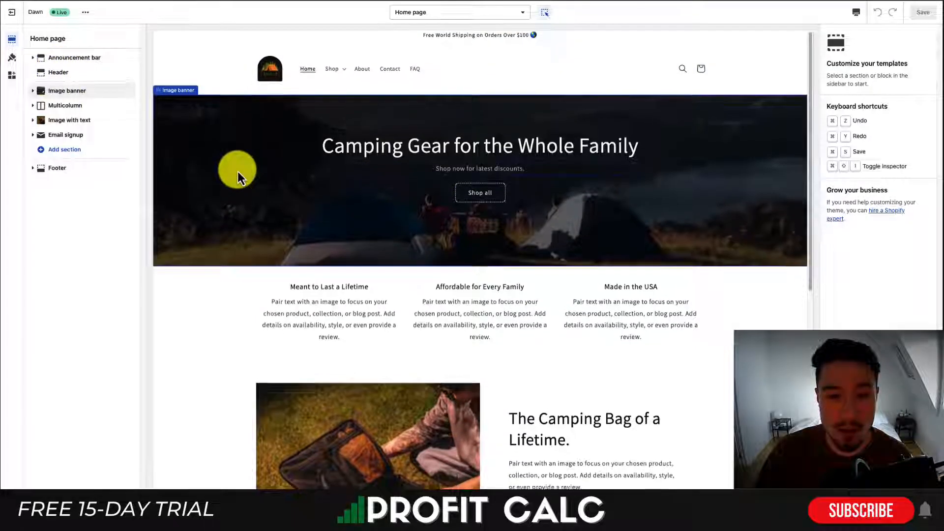
{"action": "scroll", "coordinate": [238, 172], "scroll_direction": "down", "scroll_amount": 8}
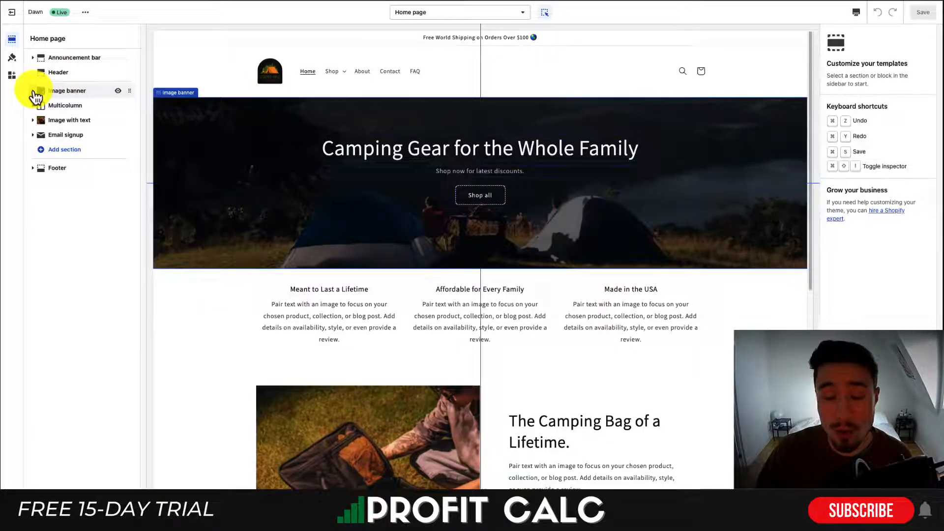
Expand the Image banner section and inspect the settings of its heading, text and buttons blocks.
{"action": "left_click", "coordinate": [33, 91]}
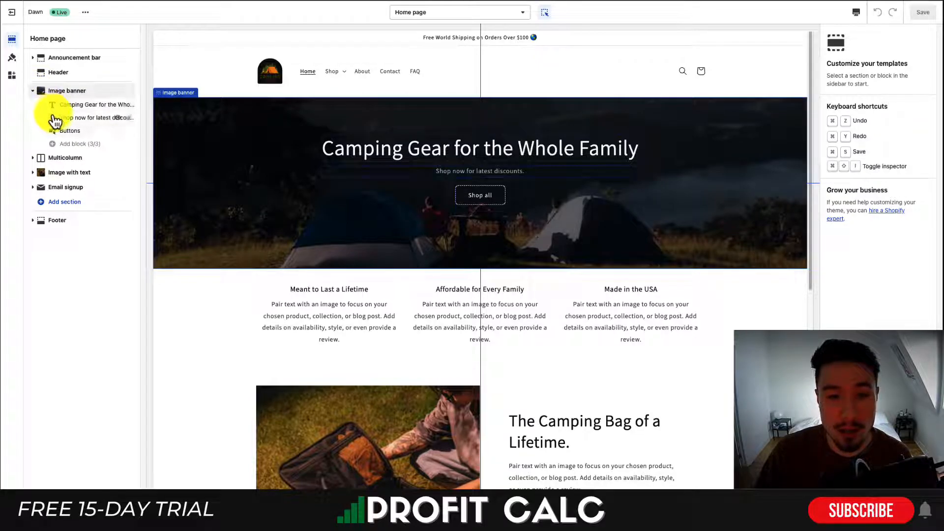
{"action": "left_click", "coordinate": [57, 118]}
{"action": "left_click", "coordinate": [54, 104]}
{"action": "left_click", "coordinate": [32, 91]}
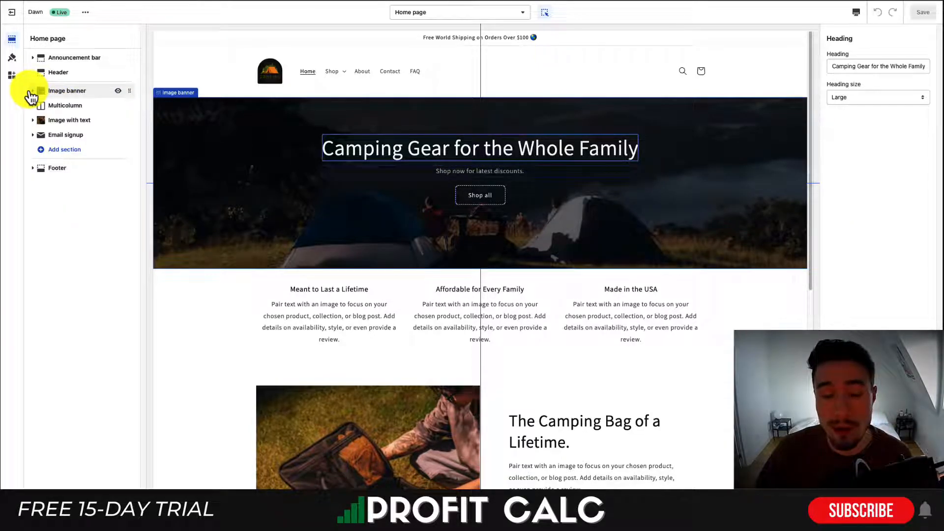
{"action": "left_click", "coordinate": [33, 91]}
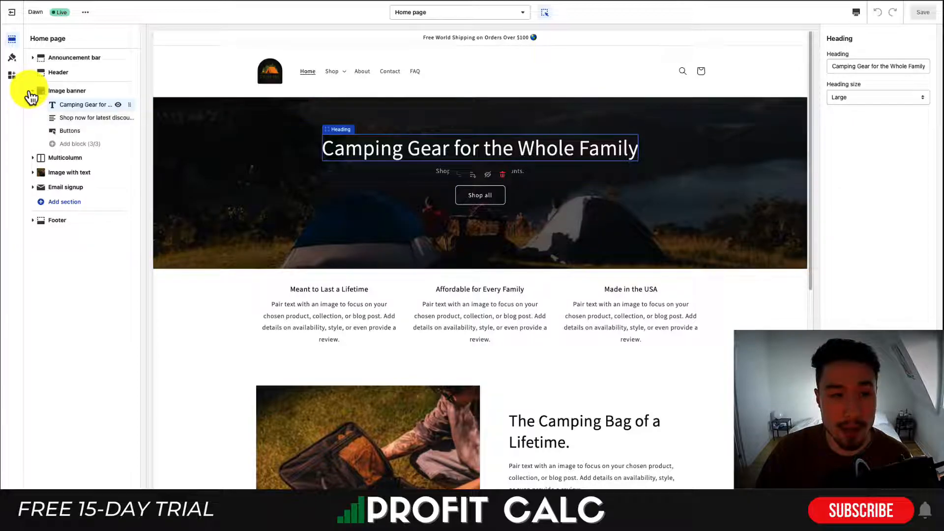
{"action": "left_click", "coordinate": [61, 120]}
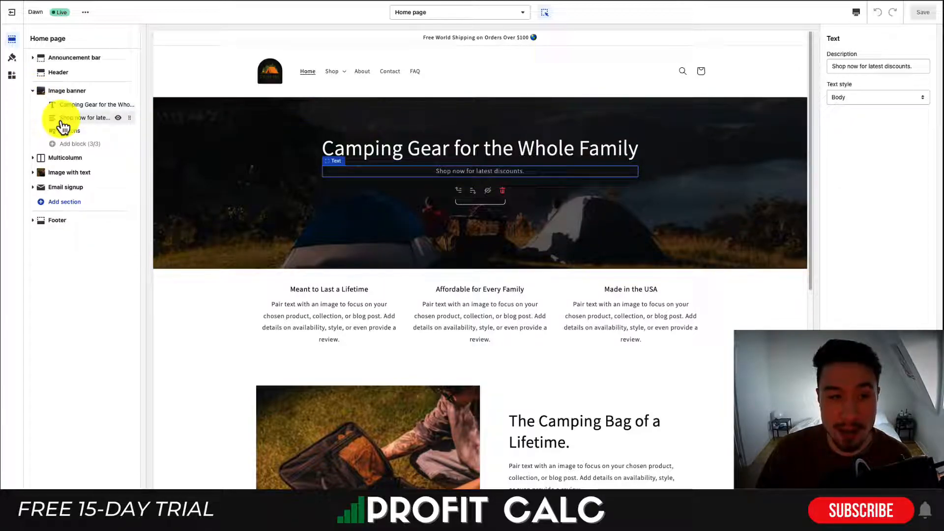
{"action": "left_click", "coordinate": [63, 131]}
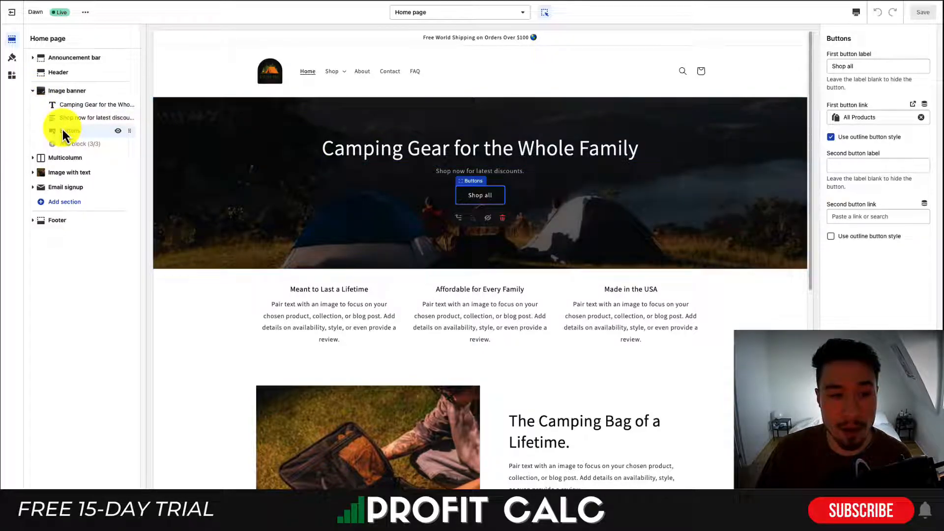
Inspect the Multicolumn section's Affordable for Every Family column, with all home page content sections expanded.
{"action": "left_click", "coordinate": [33, 159]}
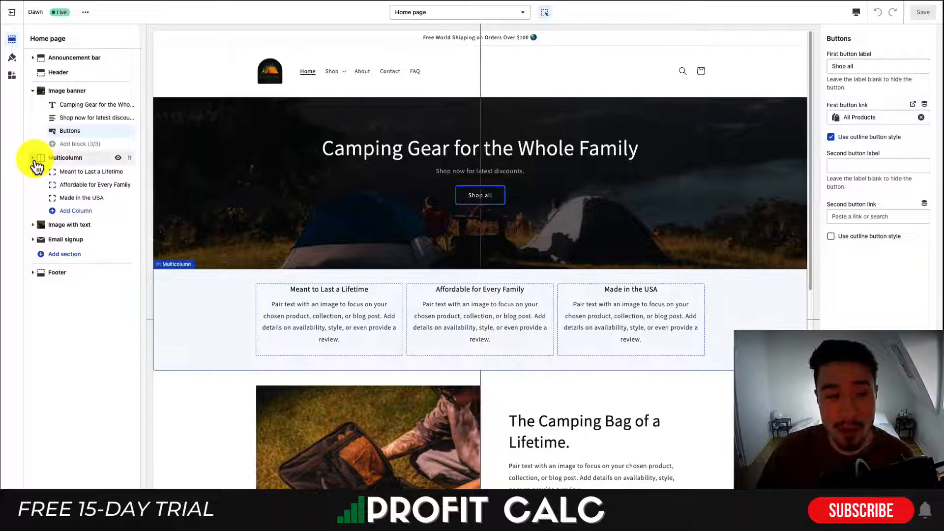
{"action": "left_click", "coordinate": [80, 185]}
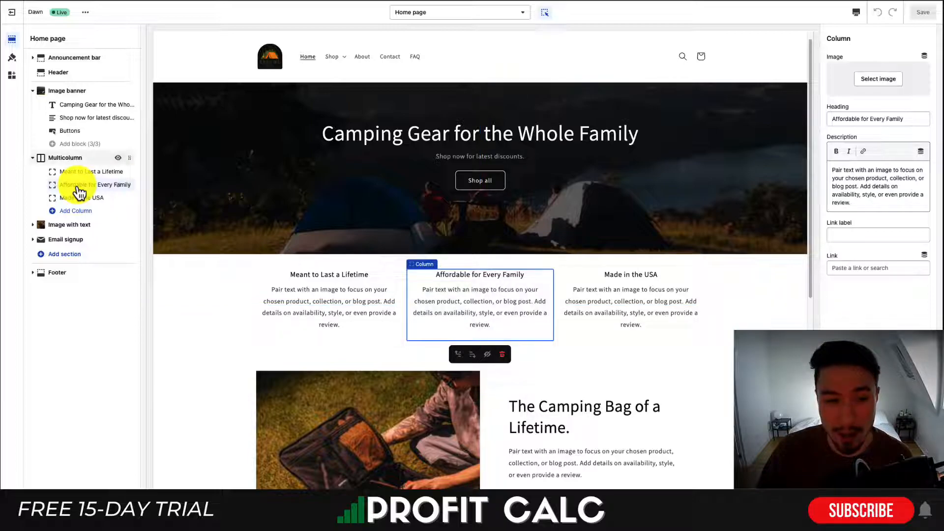
{"action": "left_click", "coordinate": [32, 157]}
{"action": "left_click_drag", "start_coordinate": [38, 99], "coordinate": [122, 98]}
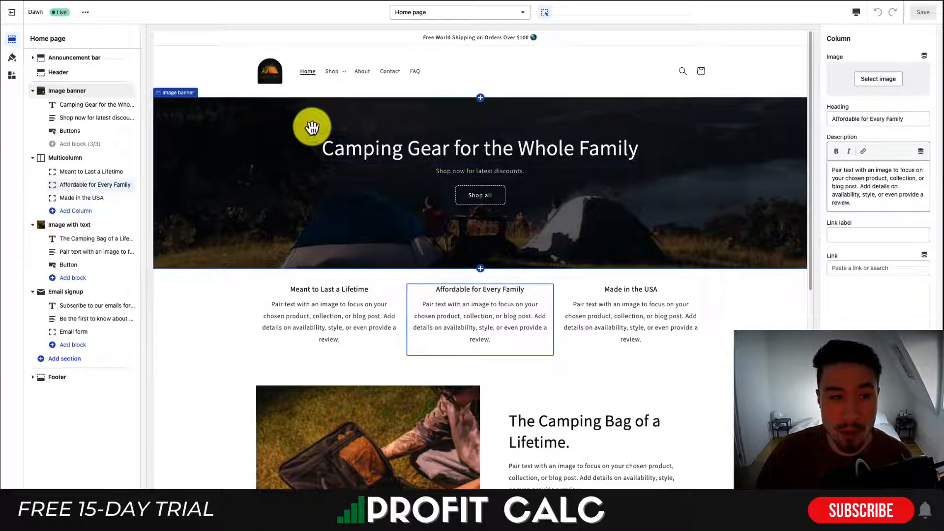
{"action": "left_click_drag", "start_coordinate": [34, 89], "coordinate": [36, 95]}
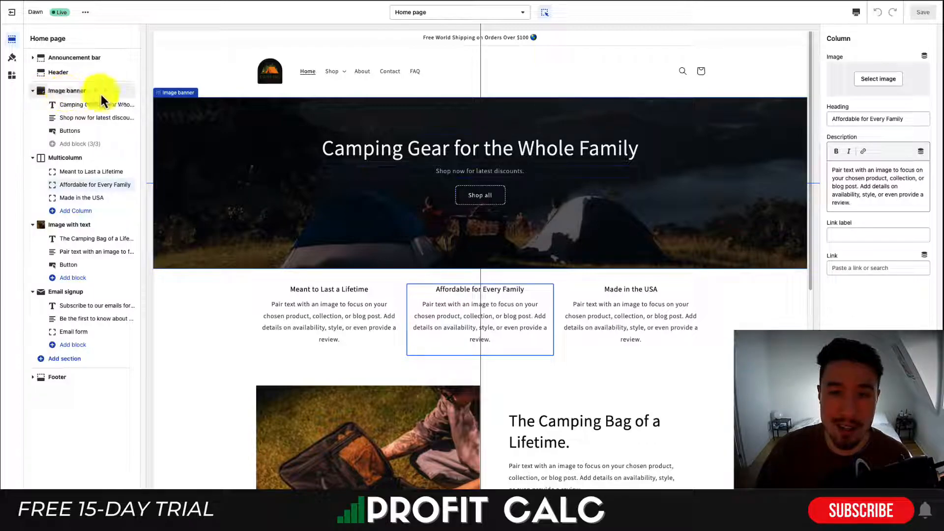
{"action": "scroll", "coordinate": [760, 119], "scroll_direction": "down", "scroll_amount": 3}
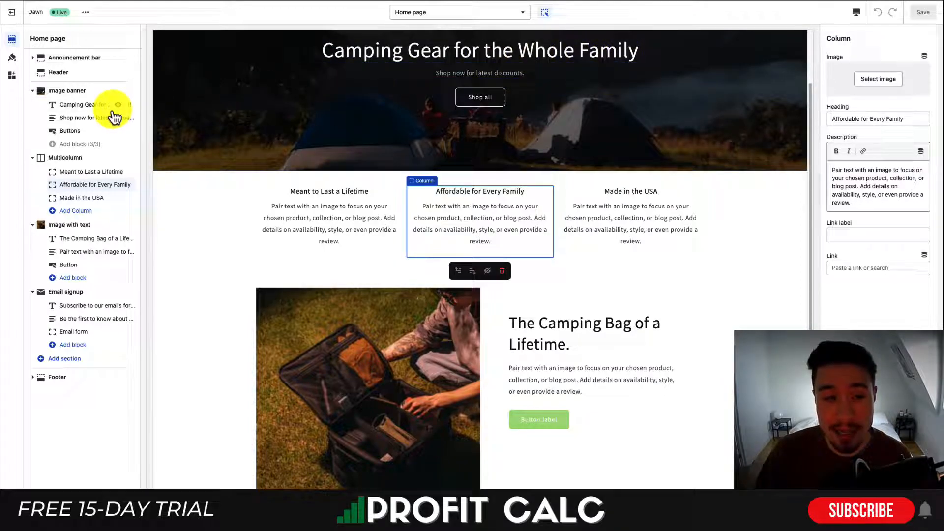
Replace the description of the Made in the USA column with "This is a paragraph".
{"action": "left_click", "coordinate": [635, 225]}
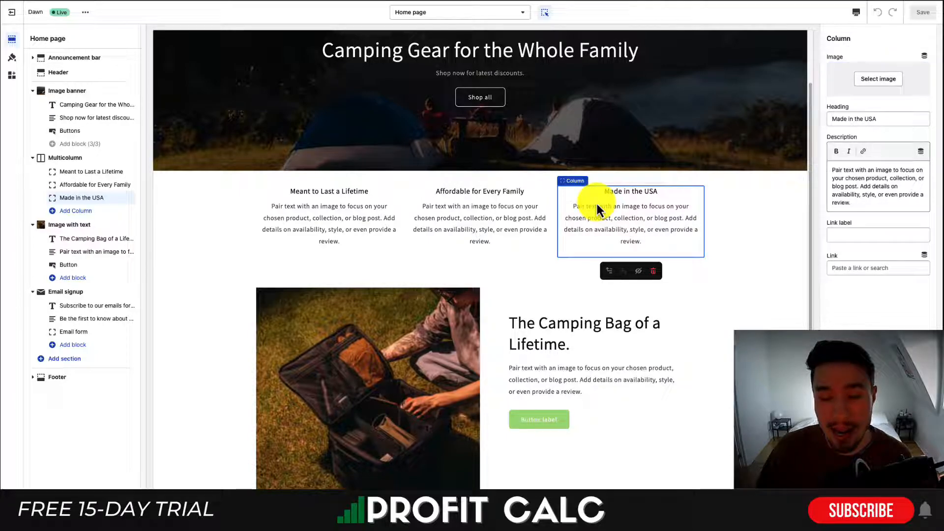
{"action": "left_click", "coordinate": [759, 223]}
{"action": "left_click", "coordinate": [659, 227]}
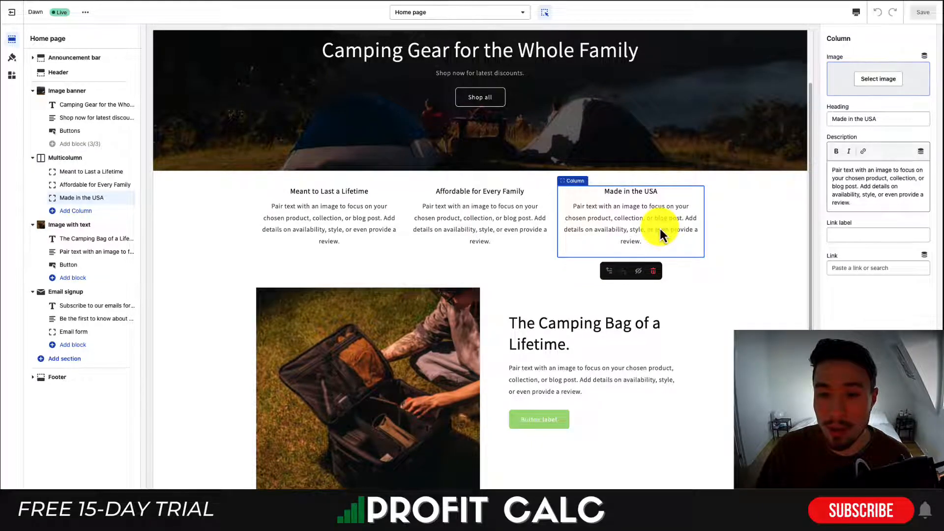
{"action": "left_click_drag", "start_coordinate": [890, 119], "coordinate": [843, 120]}
{"action": "mouse_move", "coordinate": [851, 170]}
{"action": "left_mouse_down"}
{"action": "mouse_move", "coordinate": [866, 218]}
{"action": "mouse_move", "coordinate": [880, 206]}
{"action": "mouse_move", "coordinate": [837, 167]}
{"action": "left_mouse_up"}
{"action": "type", "text": "This is a paragraph"}
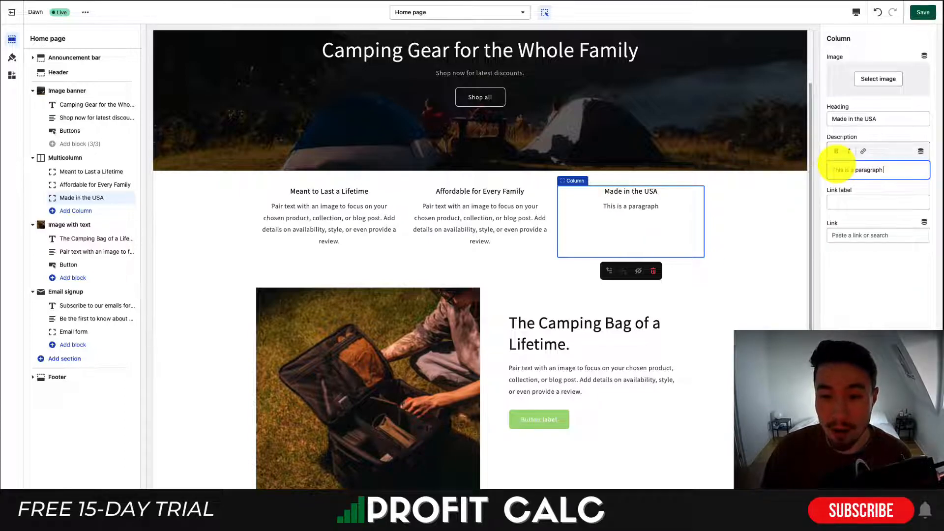
Link the Made in the USA column to All collections, leaving its link label empty.
{"action": "left_click", "coordinate": [851, 201]}
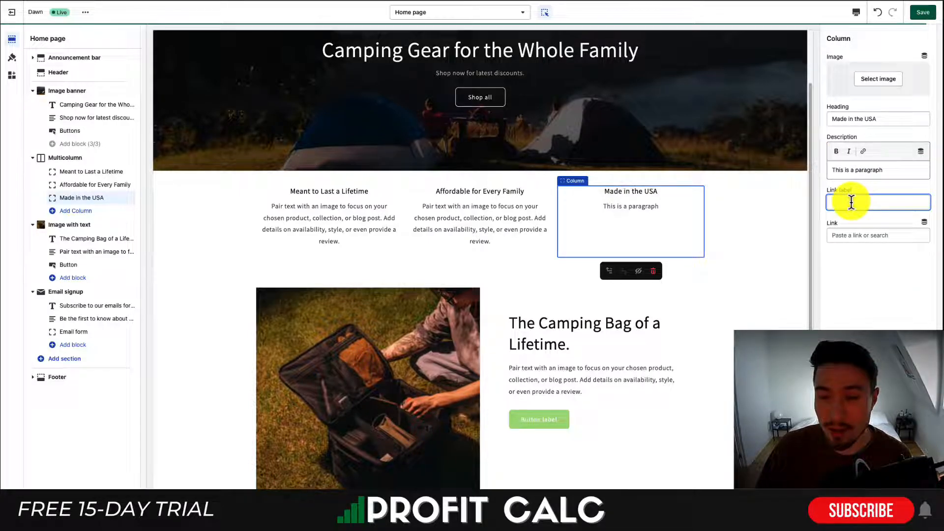
{"action": "left_click", "coordinate": [853, 236]}
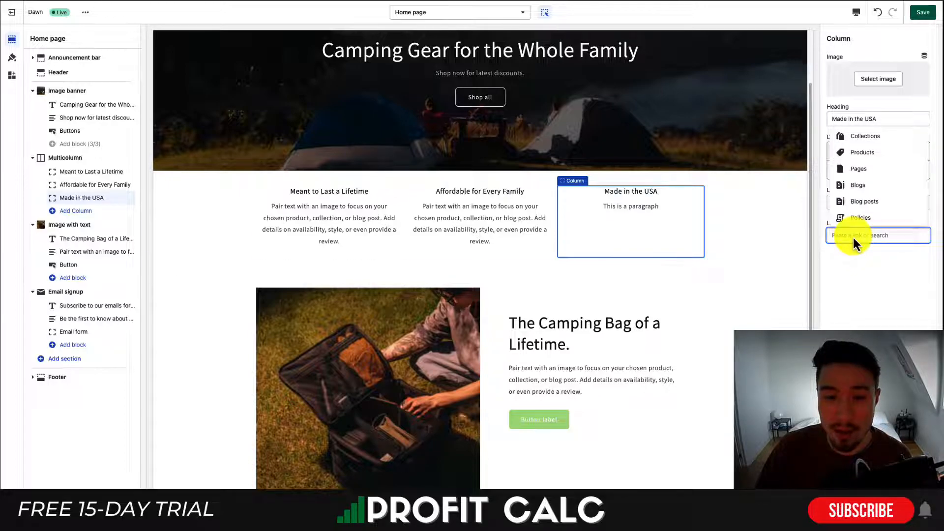
{"action": "left_click", "coordinate": [874, 260]}
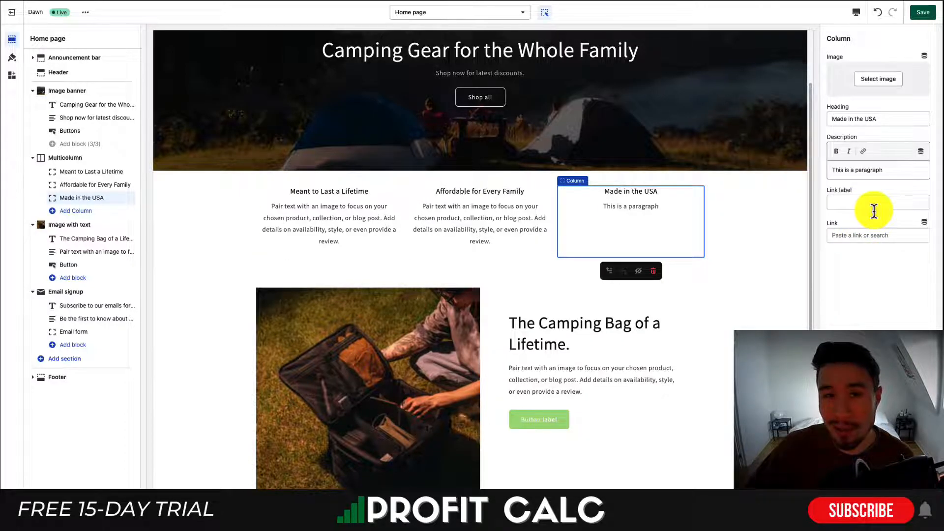
{"action": "left_click", "coordinate": [860, 235]}
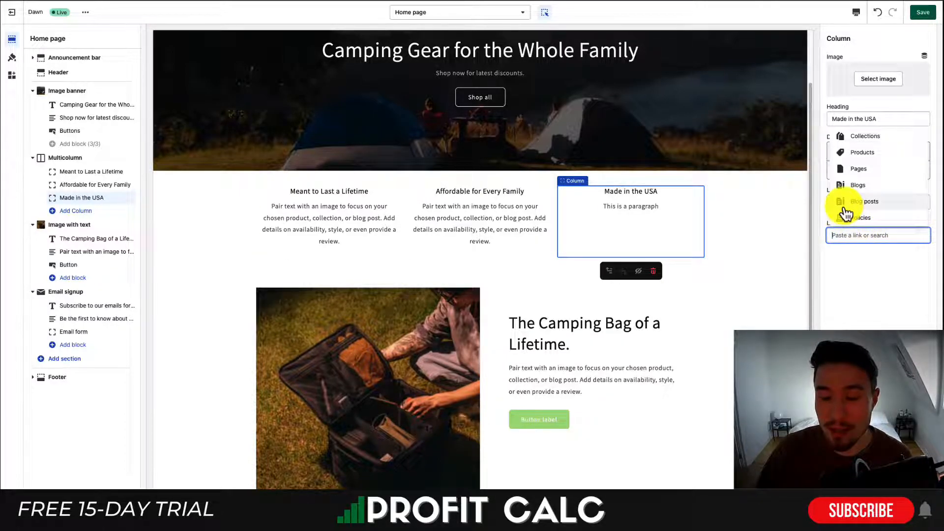
{"action": "left_click", "coordinate": [861, 138]}
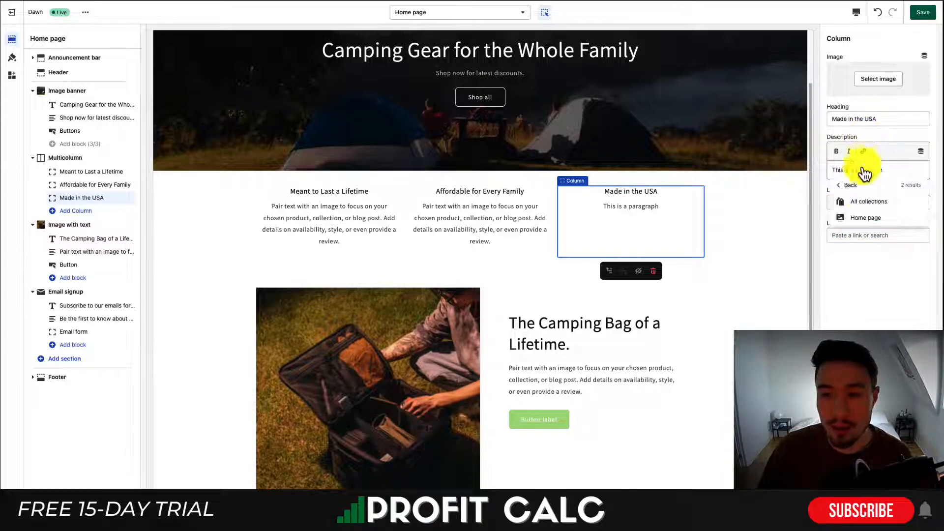
{"action": "left_click", "coordinate": [859, 203]}
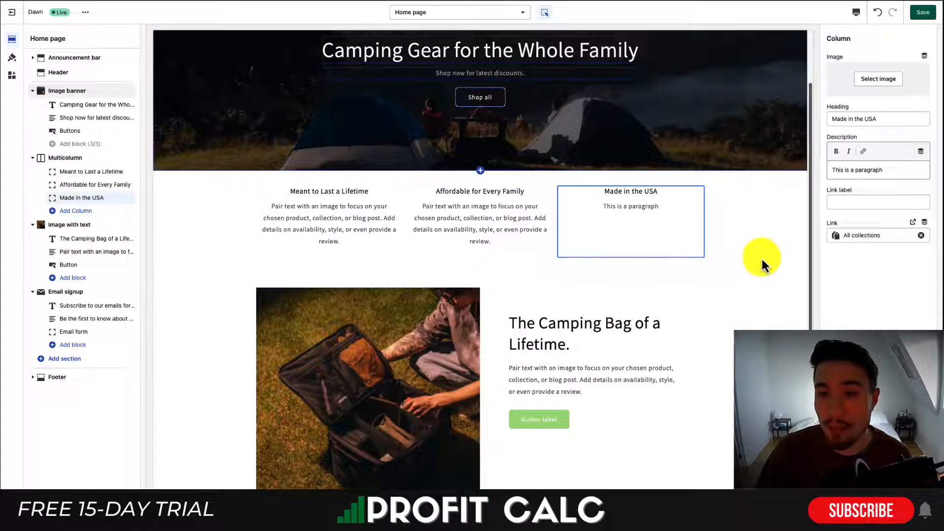
Collapse the Image with text section in the home page section list and save the theme changes.
{"action": "left_click_drag", "start_coordinate": [809, 173], "coordinate": [783, 334]}
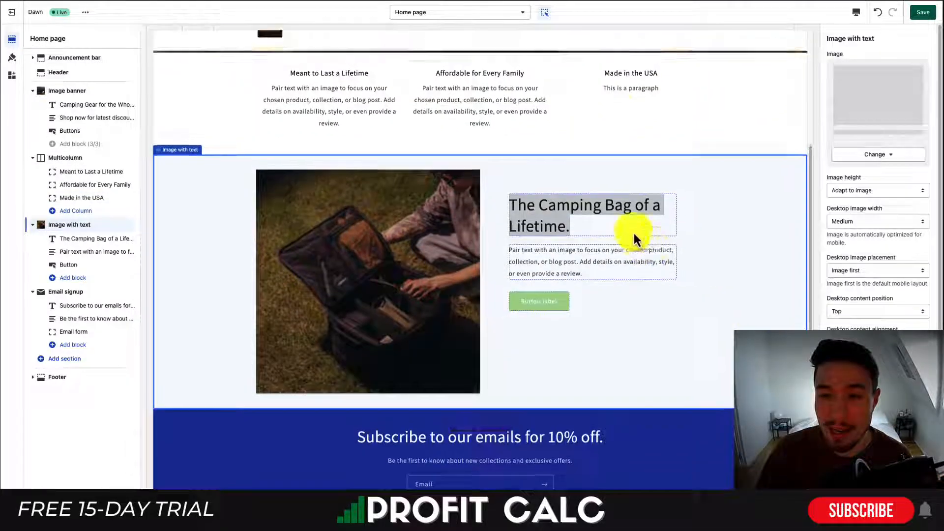
{"action": "scroll", "coordinate": [638, 236], "scroll_direction": "up", "scroll_amount": 3}
{"action": "left_click", "coordinate": [617, 221]}
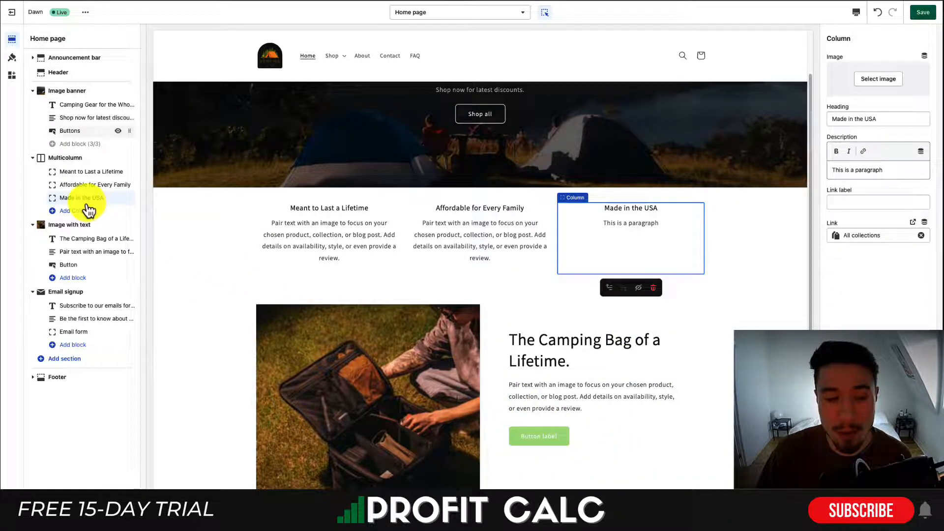
{"action": "left_click", "coordinate": [32, 159]}
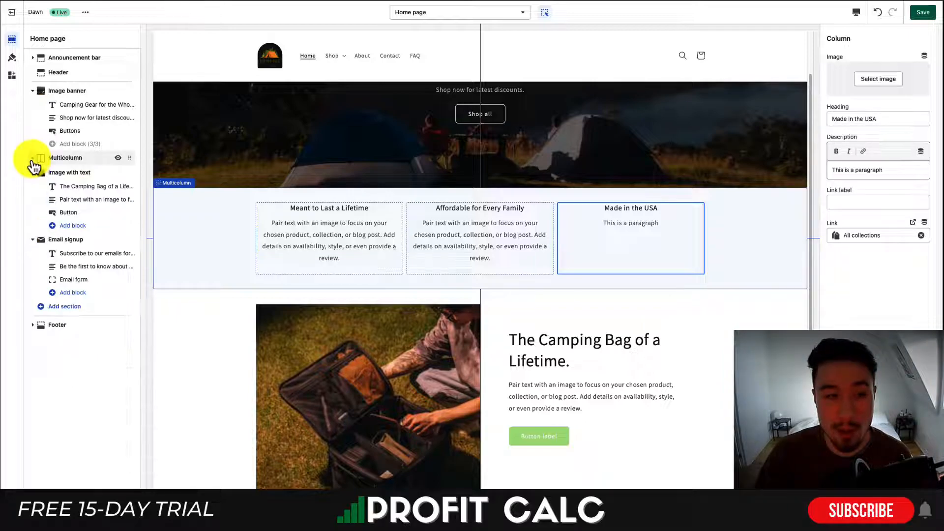
{"action": "left_click", "coordinate": [32, 173]}
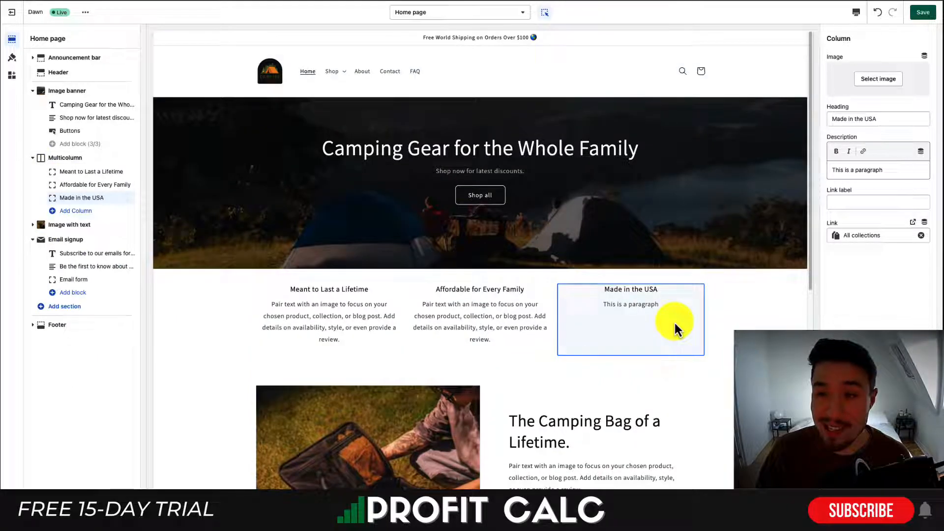
{"action": "left_click", "coordinate": [914, 13]}
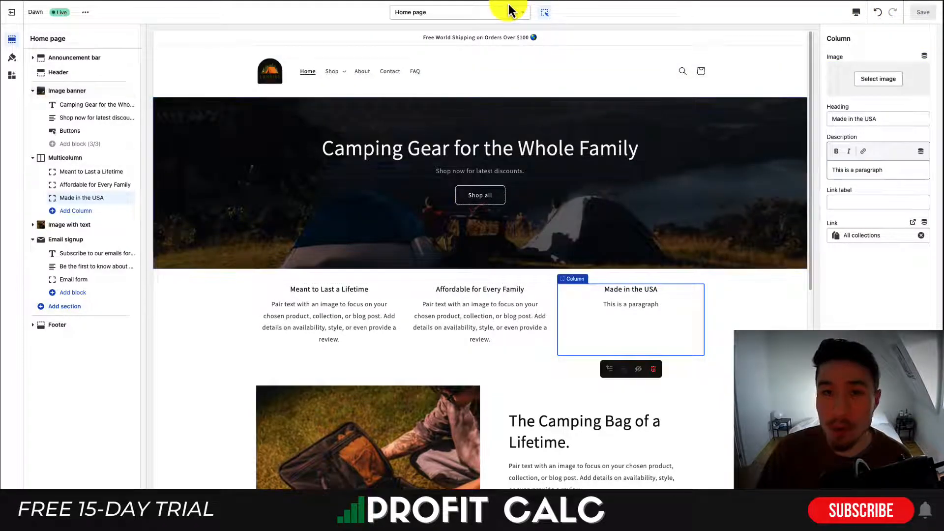
Preview the home page in the mobile view and return to the desktop view.
{"action": "left_click", "coordinate": [857, 14]}
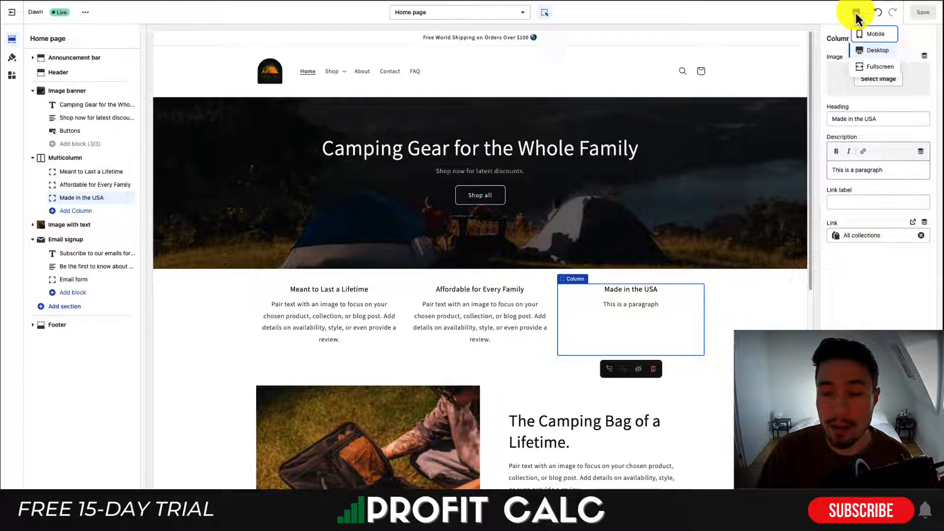
{"action": "left_click", "coordinate": [750, 27]}
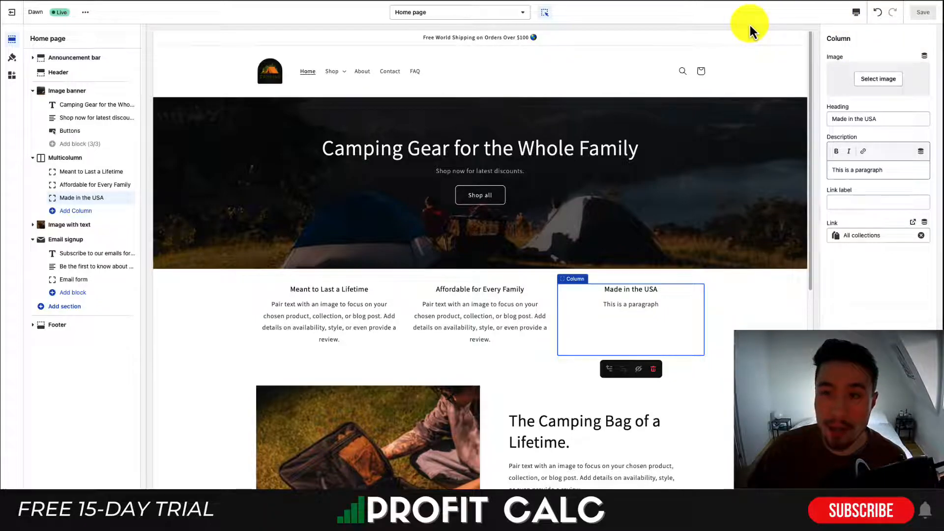
{"action": "left_click", "coordinate": [856, 12]}
{"action": "left_click", "coordinate": [861, 33]}
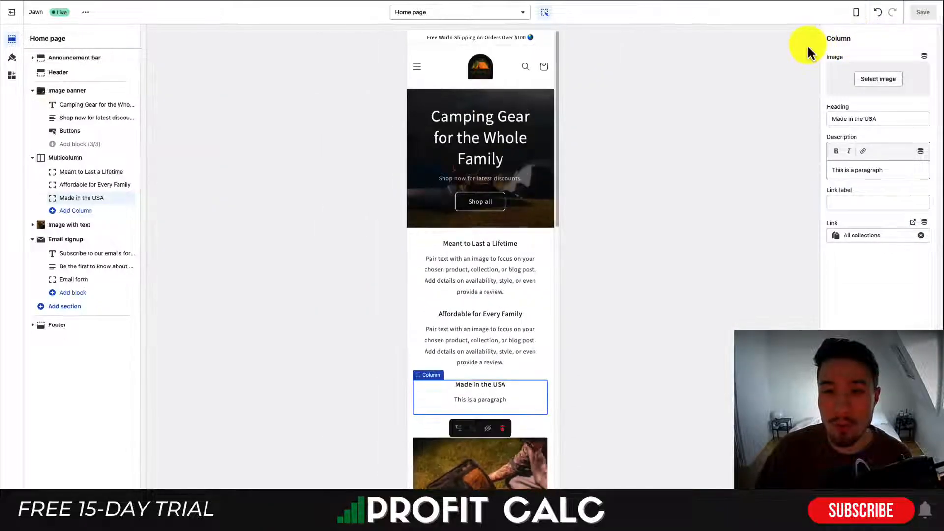
{"action": "left_click", "coordinate": [856, 16]}
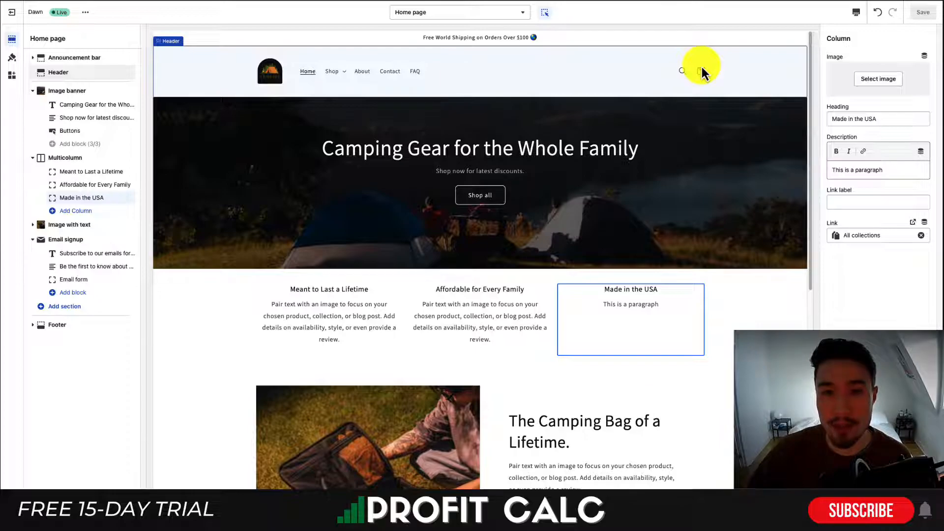
Set the Solid button label color to #714949 in the theme's color settings.
{"action": "left_click", "coordinate": [11, 62]}
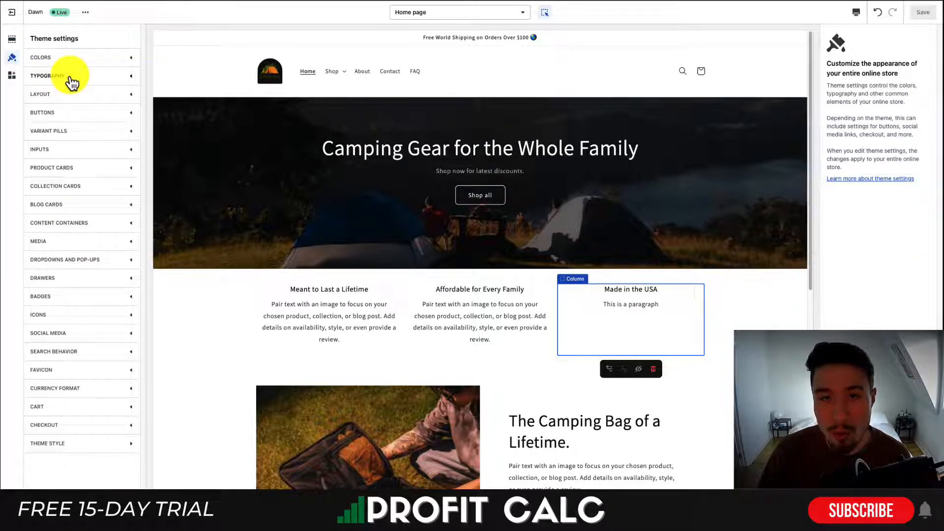
{"action": "left_click", "coordinate": [83, 58]}
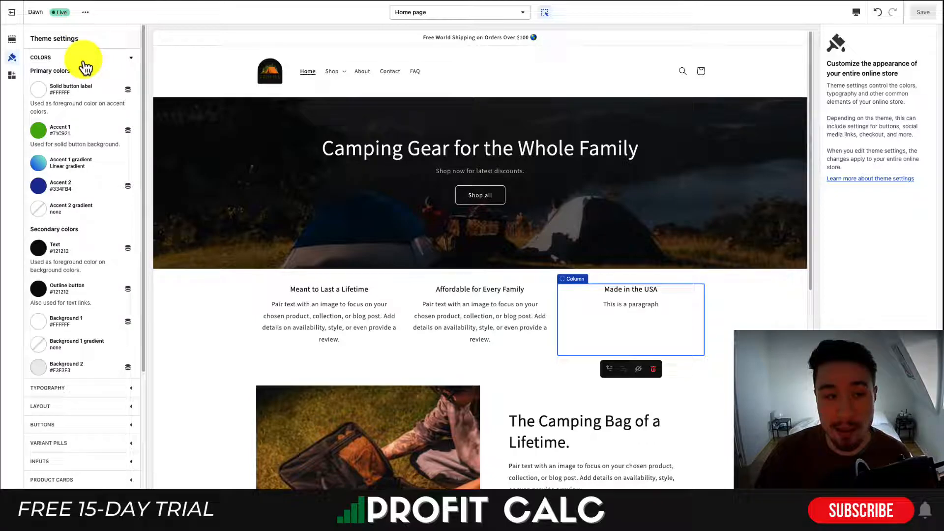
{"action": "left_click", "coordinate": [75, 90]}
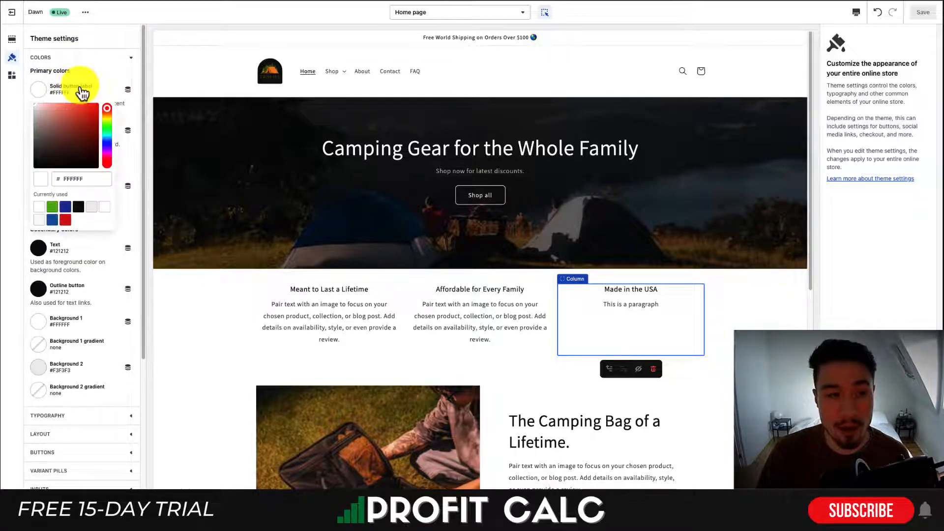
{"action": "left_click", "coordinate": [103, 65]}
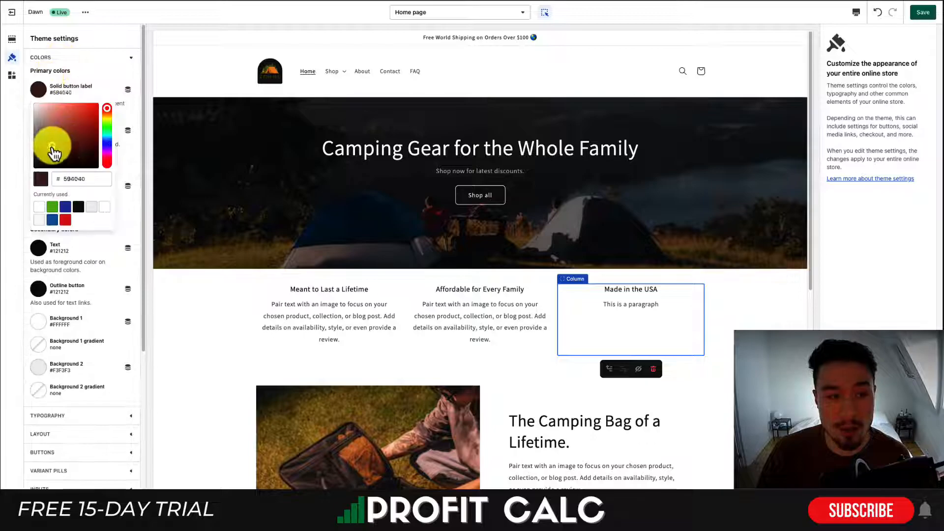
{"action": "left_click_drag", "start_coordinate": [52, 146], "coordinate": [56, 139]}
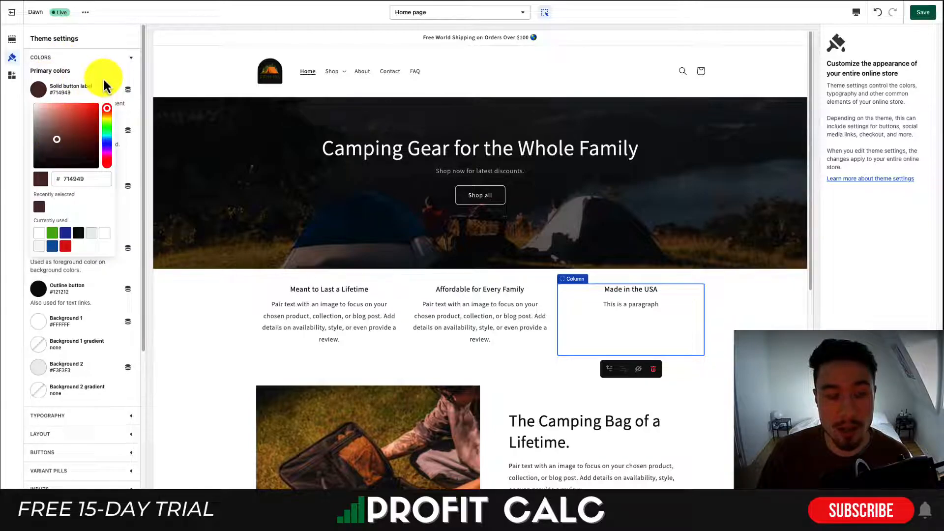
{"action": "left_click", "coordinate": [104, 86]}
Review the remaining accent, text, outline button and background colors in the theme's color settings.
{"action": "scroll", "coordinate": [105, 122], "scroll_direction": "down", "scroll_amount": 1}
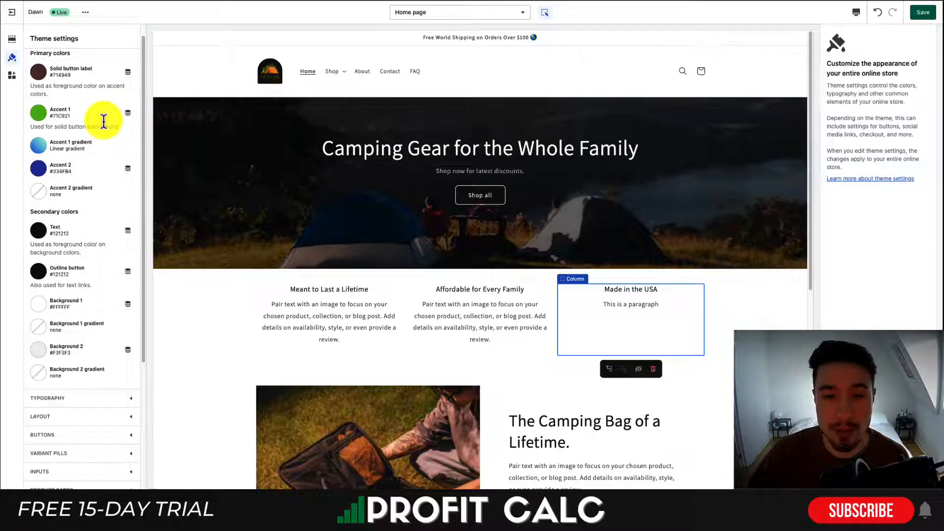
{"action": "scroll", "coordinate": [104, 122], "scroll_direction": "down", "scroll_amount": 1}
{"action": "left_click_drag", "start_coordinate": [64, 100], "coordinate": [117, 103]}
{"action": "scroll", "coordinate": [99, 123], "scroll_direction": "down", "scroll_amount": 2}
{"action": "left_click_drag", "start_coordinate": [55, 157], "coordinate": [75, 158]}
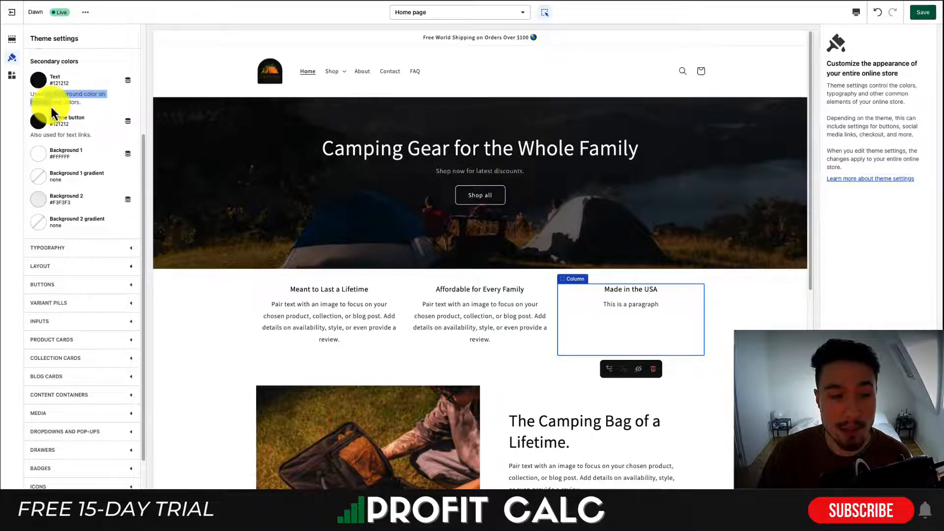
{"action": "scroll", "coordinate": [51, 104], "scroll_direction": "down", "scroll_amount": 3}
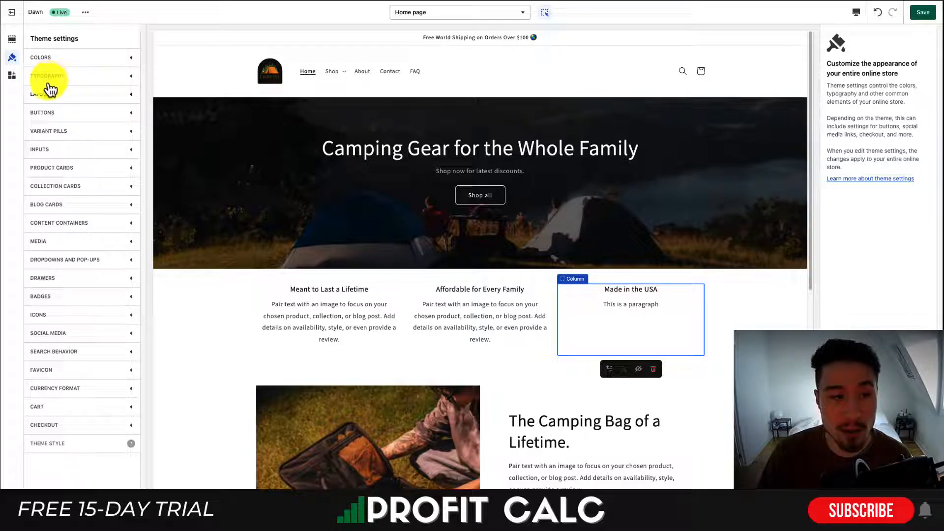
Adjust the Layout theme settings slightly and inspect the heading and body fonts in the Typography settings.
{"action": "left_click", "coordinate": [42, 94]}
{"action": "left_click_drag", "start_coordinate": [59, 117], "coordinate": [36, 141]}
{"action": "left_click", "coordinate": [56, 77]}
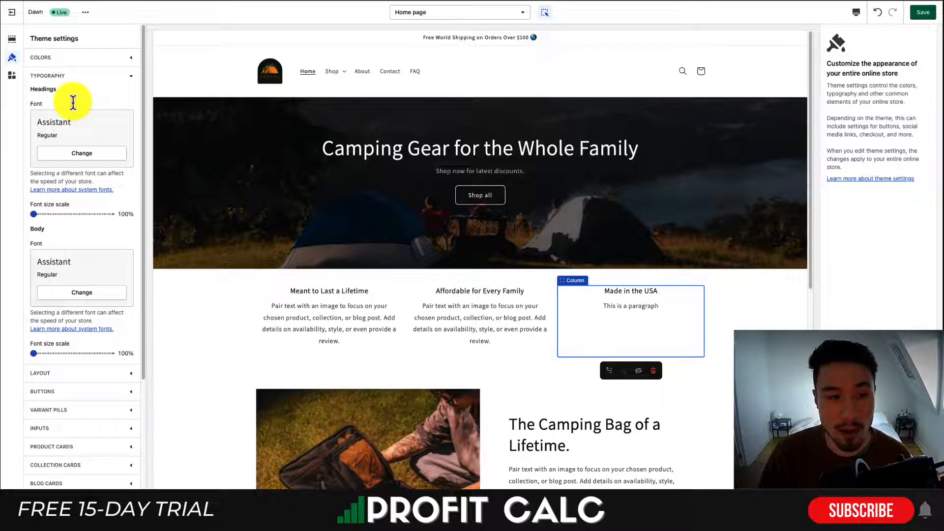
{"action": "left_click", "coordinate": [69, 77]}
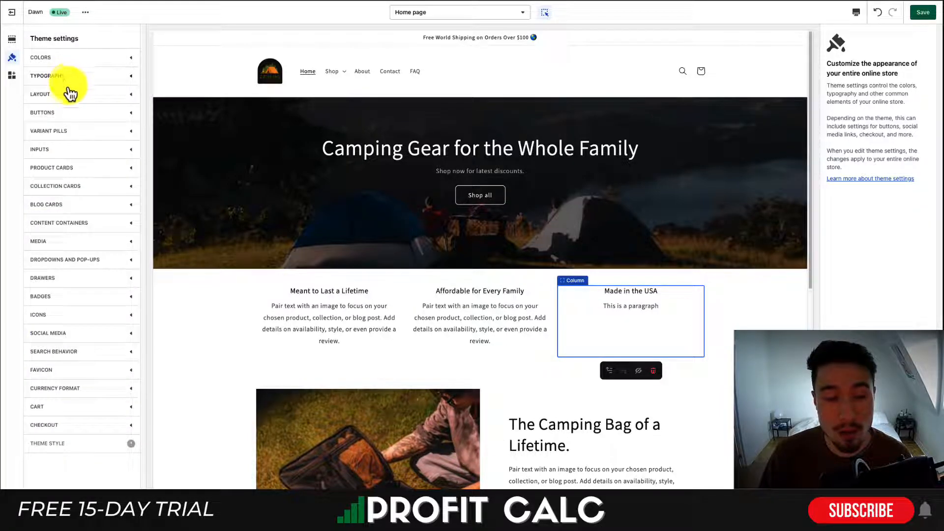
Set the theme buttons' border thickness to 2px and corner radius to 40px.
{"action": "left_click", "coordinate": [77, 115]}
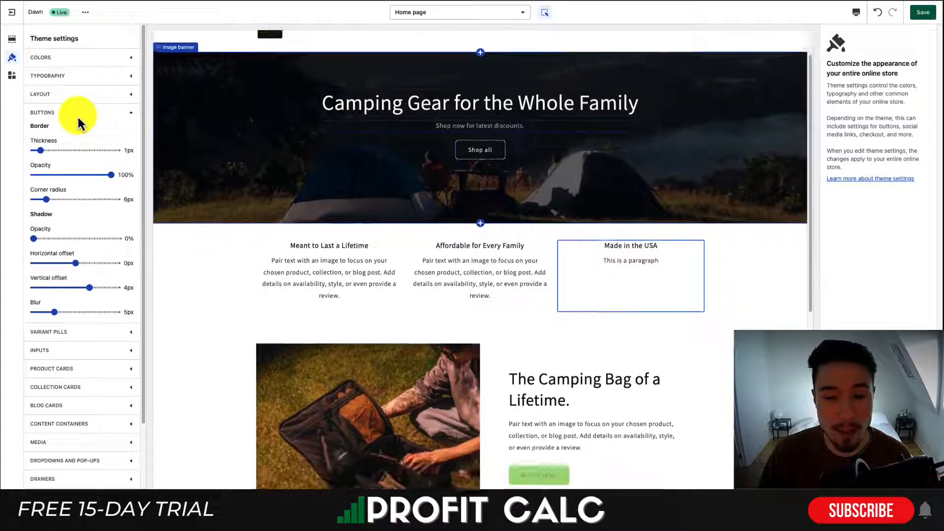
{"action": "left_click_drag", "start_coordinate": [41, 150], "coordinate": [48, 156]}
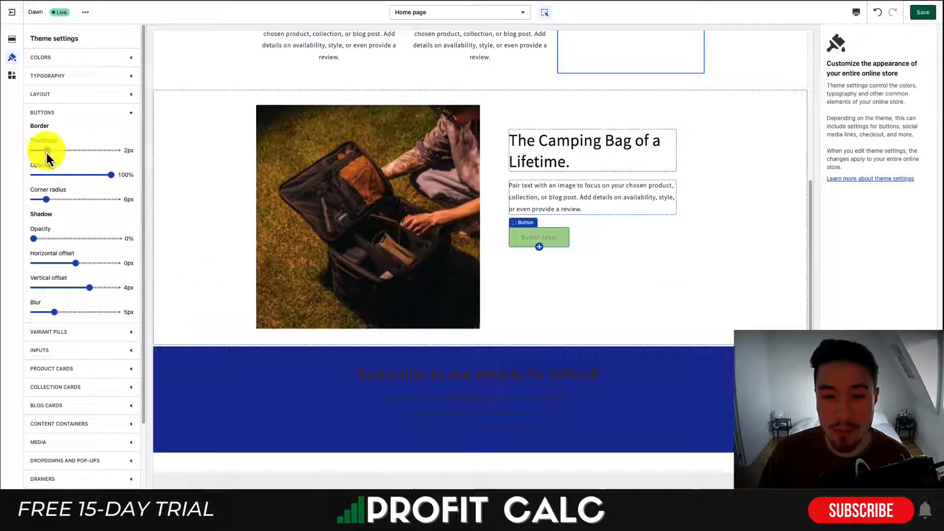
{"action": "left_click_drag", "start_coordinate": [46, 199], "coordinate": [132, 196]}
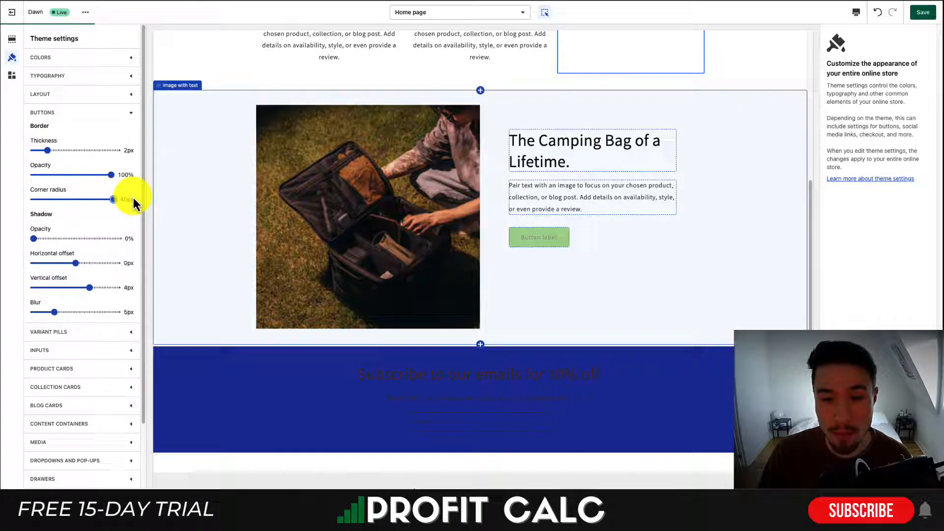
{"action": "left_click", "coordinate": [90, 114]}
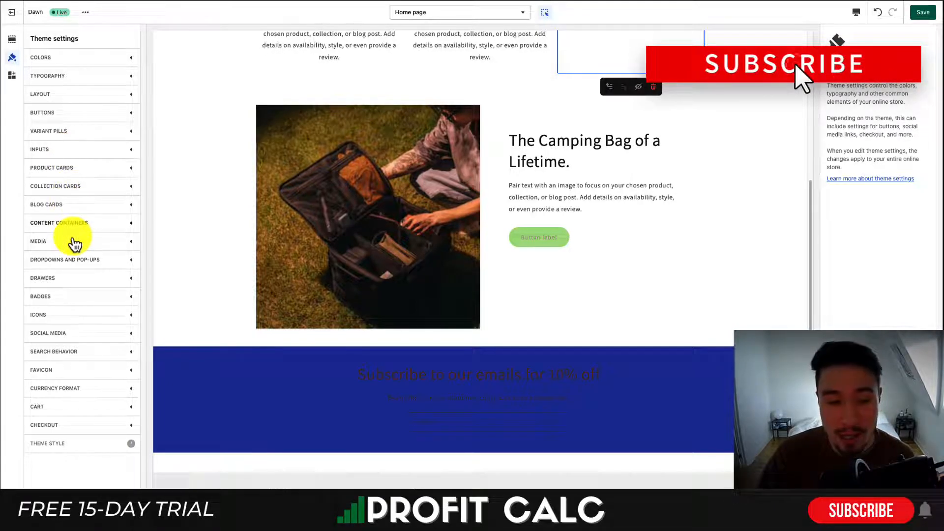
Check the Content containers theme settings and return to the home page sections.
{"action": "left_click", "coordinate": [84, 224]}
{"action": "left_click", "coordinate": [84, 225]}
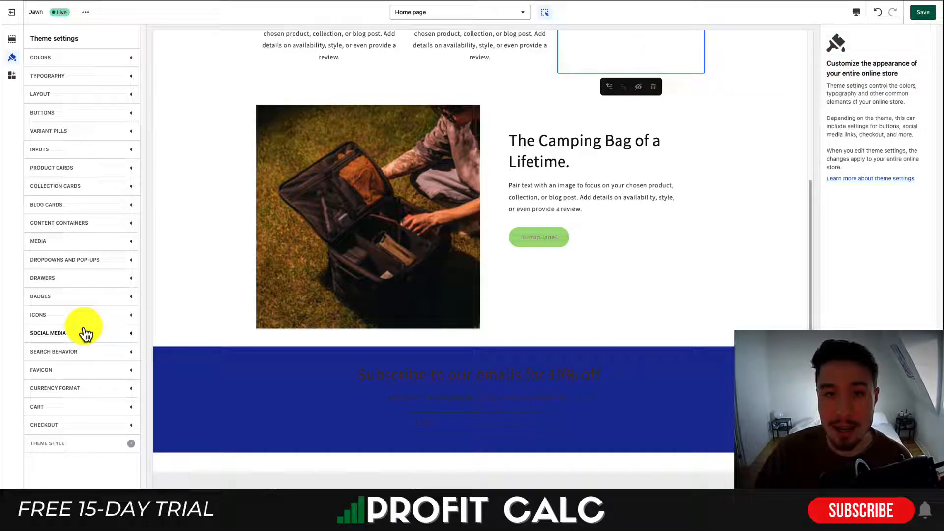
{"action": "left_click", "coordinate": [12, 39]}
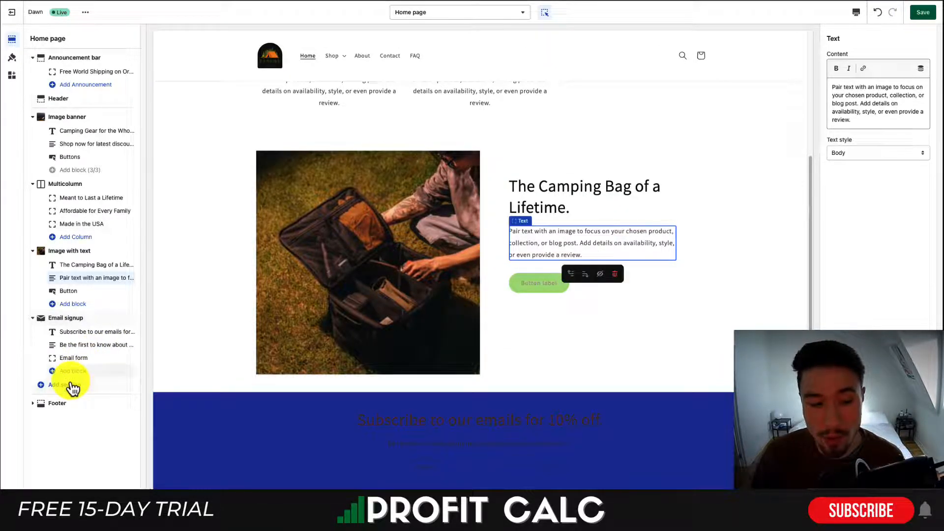
Collapse the Email signup section and examine the full list of theme sections that can be added.
{"action": "left_click", "coordinate": [33, 318]}
{"action": "left_click", "coordinate": [49, 332]}
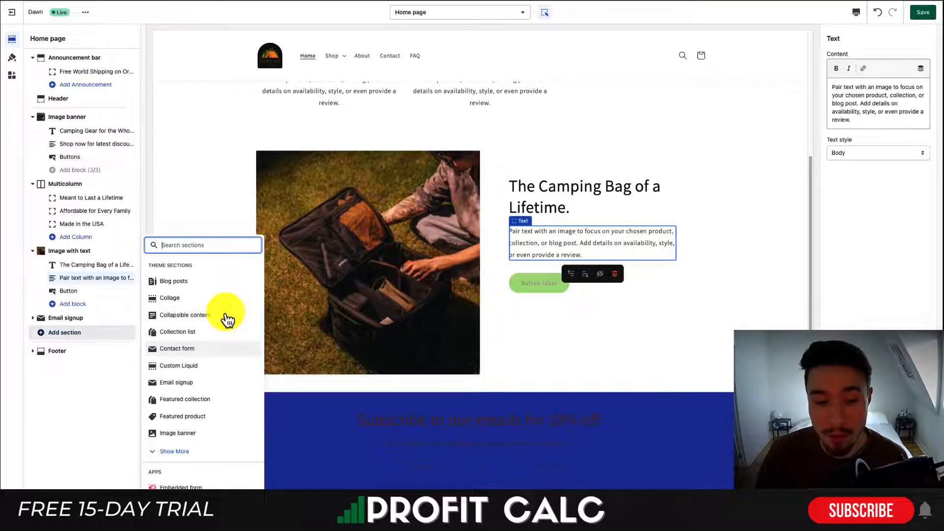
{"action": "left_click", "coordinate": [175, 451]}
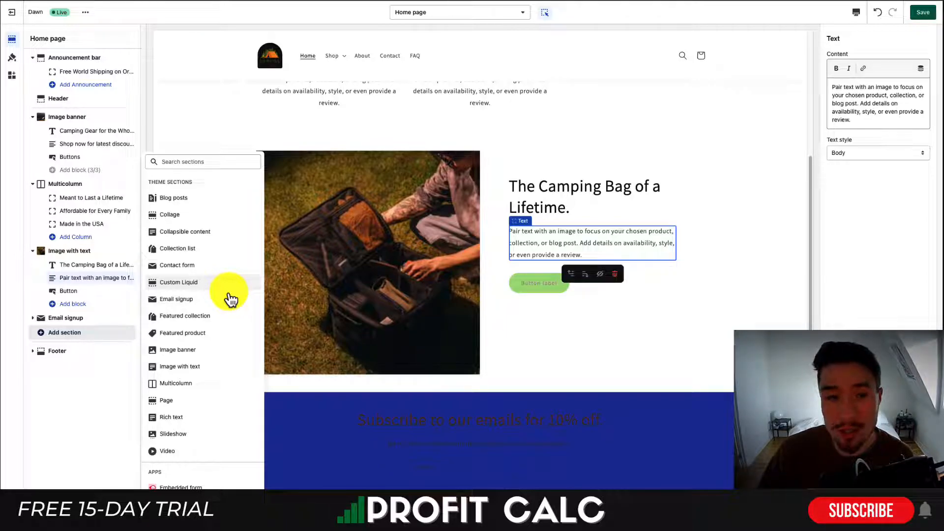
{"action": "left_click", "coordinate": [718, 198]}
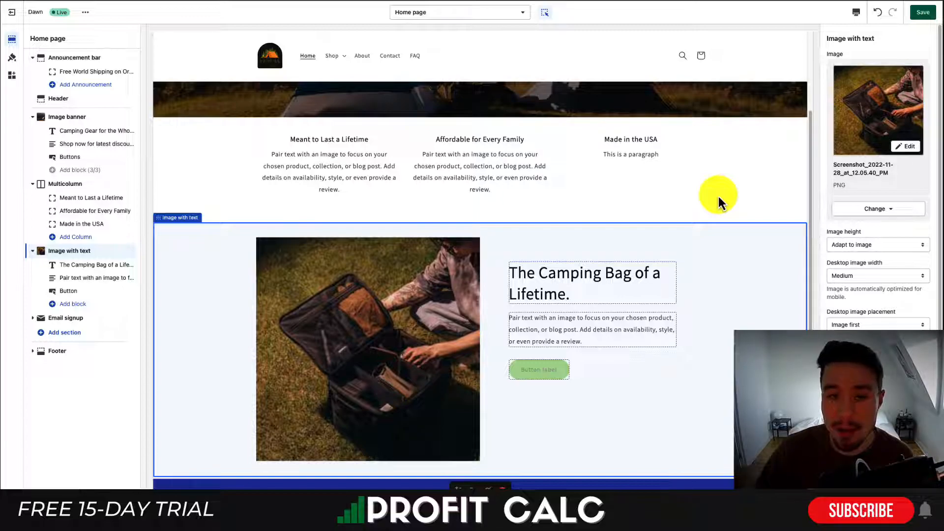
{"action": "left_click", "coordinate": [68, 335]}
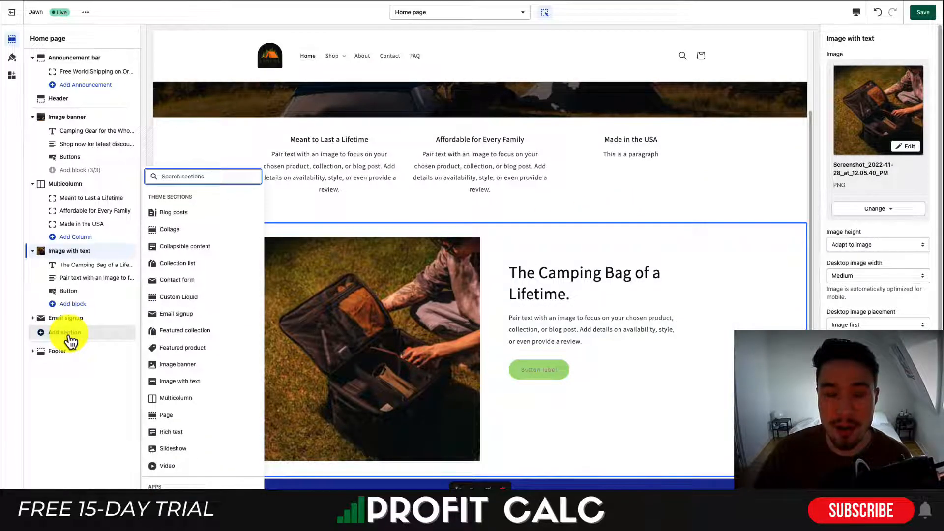
Close the list of addable sections, open the theme's app embeds and expand the Enable Popup Form embed's details.
{"action": "left_click", "coordinate": [366, 211]}
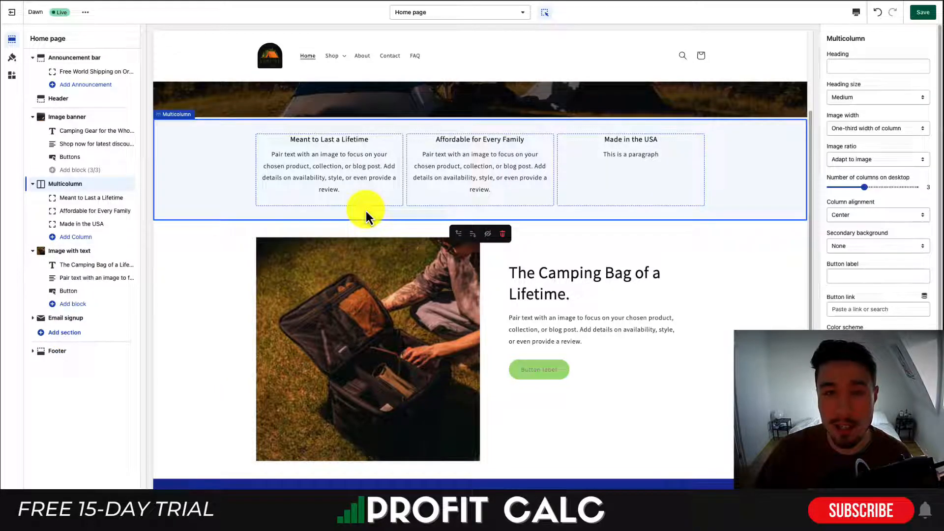
{"action": "scroll", "coordinate": [221, 344], "scroll_direction": "down", "scroll_amount": 1}
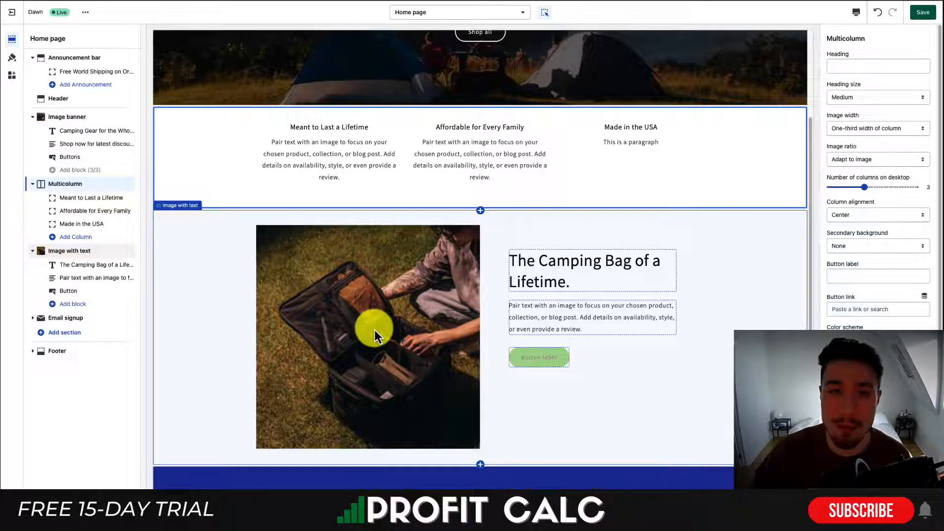
{"action": "left_click", "coordinate": [11, 76]}
{"action": "left_click_drag", "start_coordinate": [35, 41], "coordinate": [58, 42]}
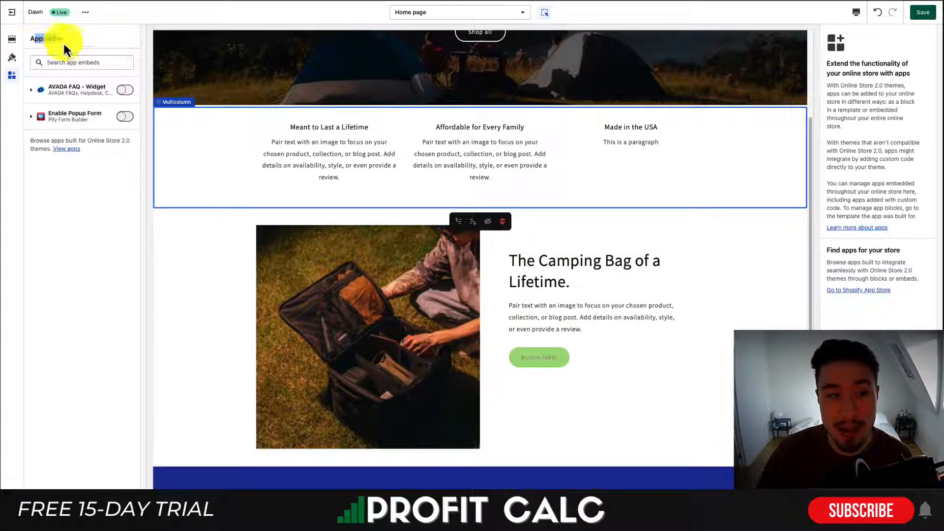
{"action": "left_click", "coordinate": [72, 62]}
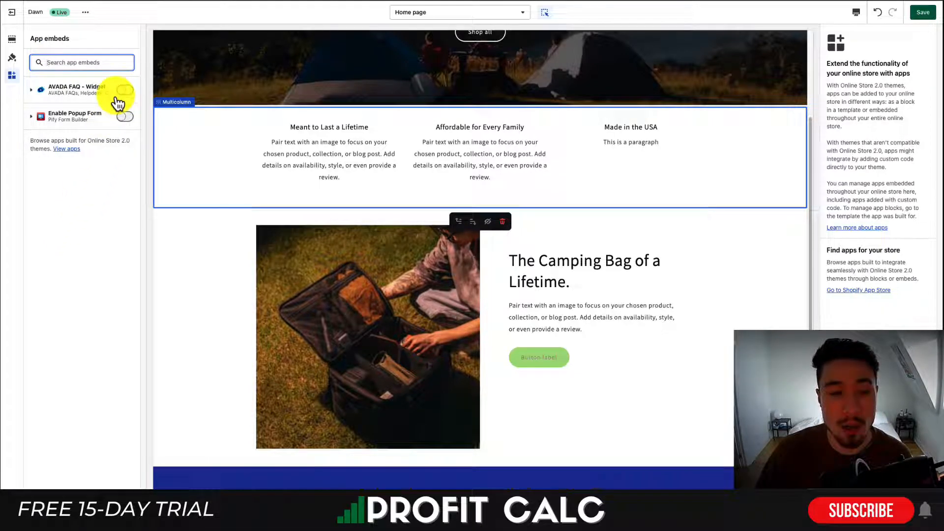
{"action": "left_click", "coordinate": [31, 117]}
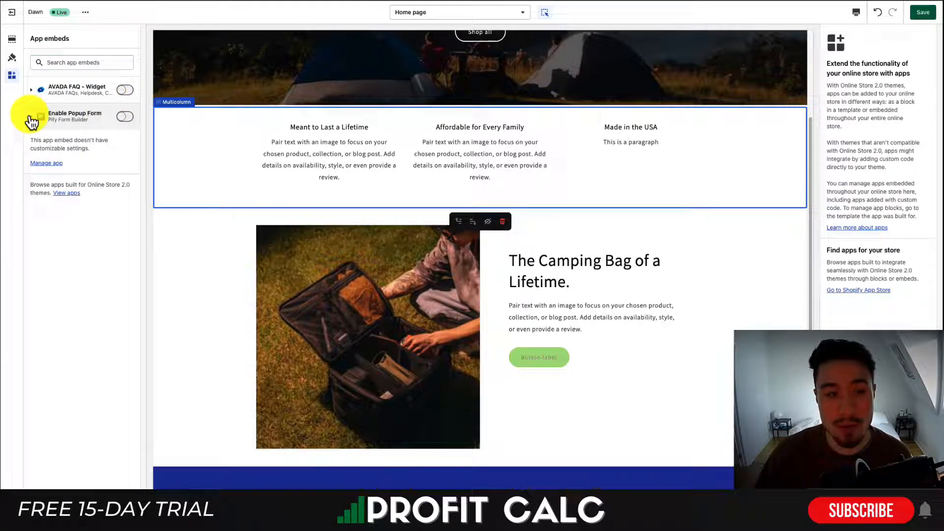
Turn on the Enable Popup Form and AVADA FAQ - Widget app embeds, expand the FAQ embed's details and try its widget in the preview.
{"action": "left_click", "coordinate": [126, 117]}
{"action": "left_click", "coordinate": [126, 91]}
{"action": "left_click", "coordinate": [31, 90]}
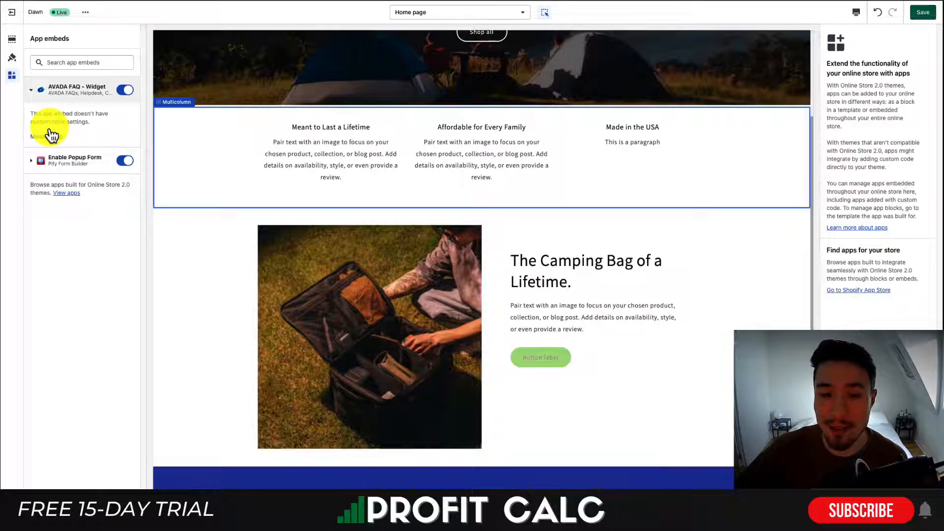
{"action": "left_click", "coordinate": [785, 470]}
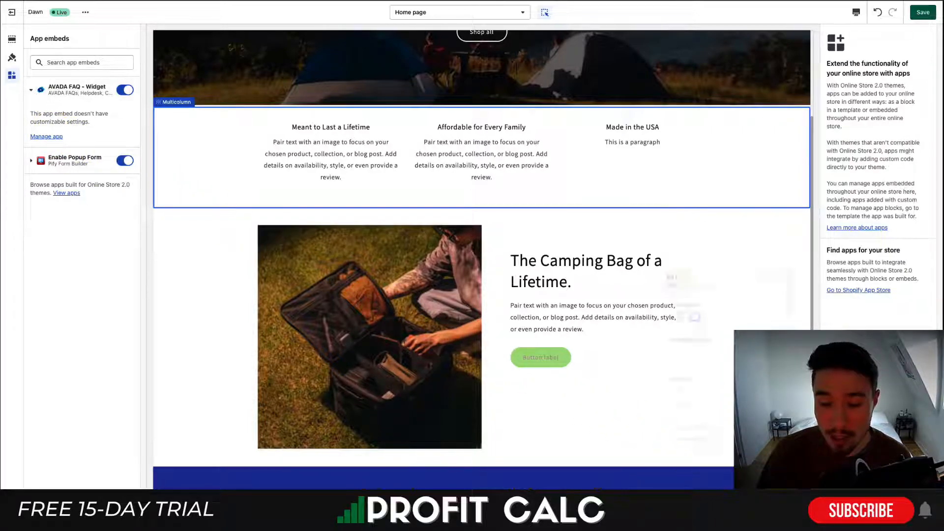
{"action": "left_click", "coordinate": [785, 470]}
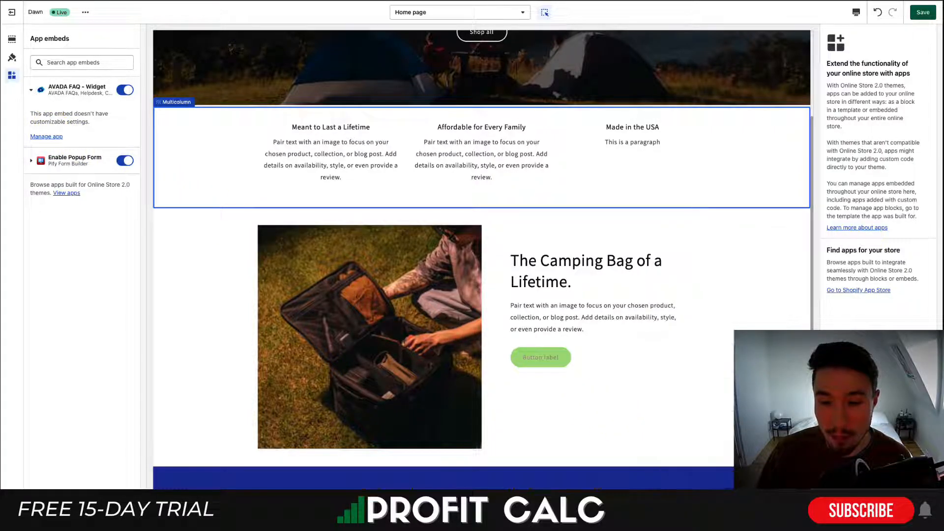
Turn off both the AVADA FAQ - Widget and Enable Popup Form app embeds.
{"action": "left_click", "coordinate": [125, 90]}
{"action": "left_click", "coordinate": [125, 158]}
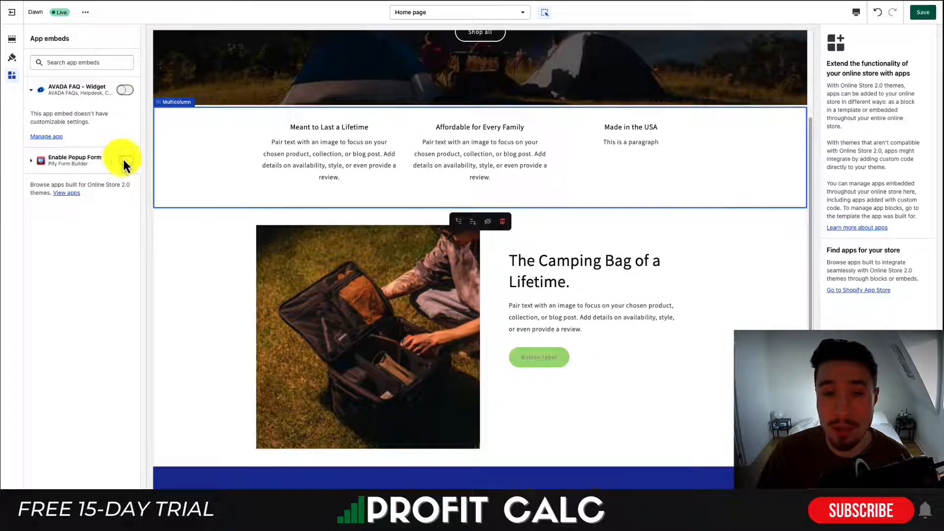
Switch to the Profit Calc dashboard and look over its profit, revenue and ad spend breakdowns.
{"action": "scroll", "coordinate": [531, 129], "scroll_direction": "up", "scroll_amount": 4}
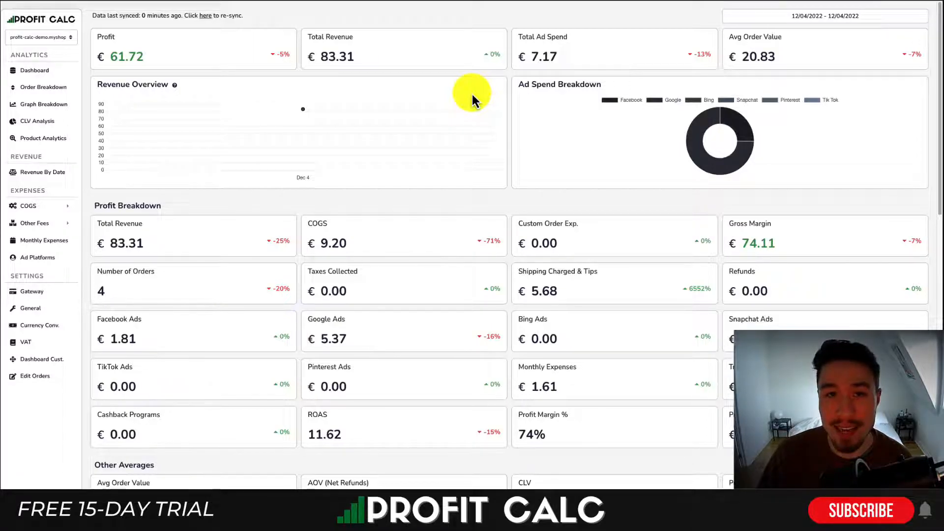
{"action": "scroll", "coordinate": [472, 98], "scroll_direction": "down", "scroll_amount": 6}
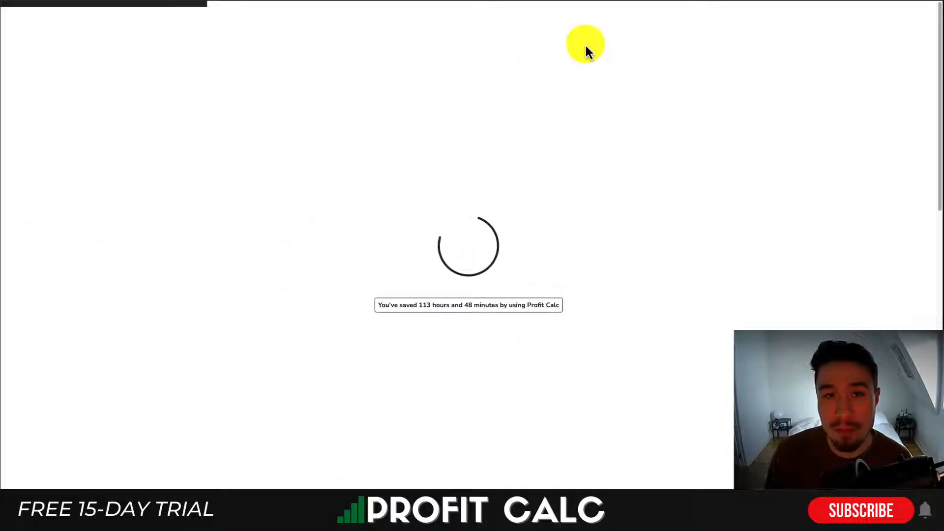